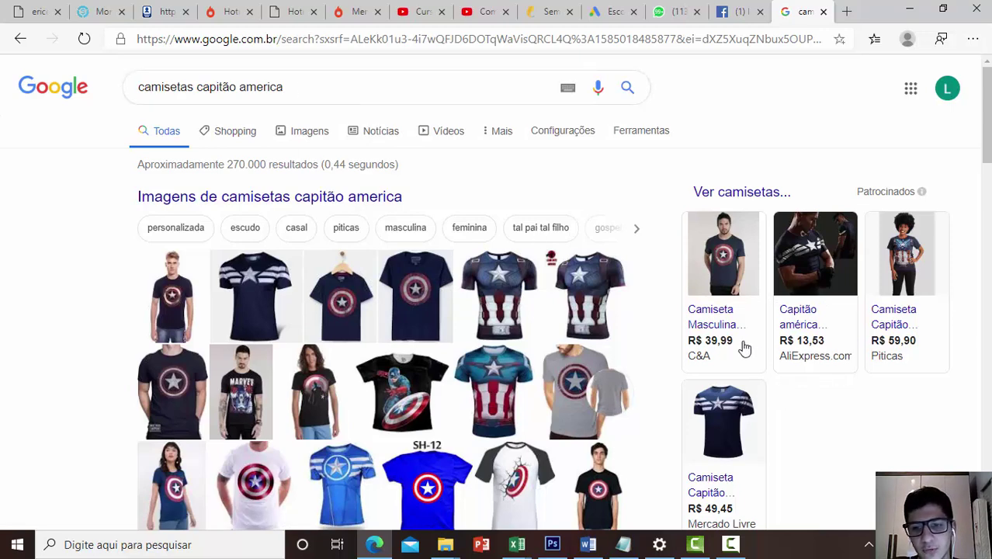
Replace the Captain America shirts query with 'afiliados' and run the search
mouse_move(727, 305)
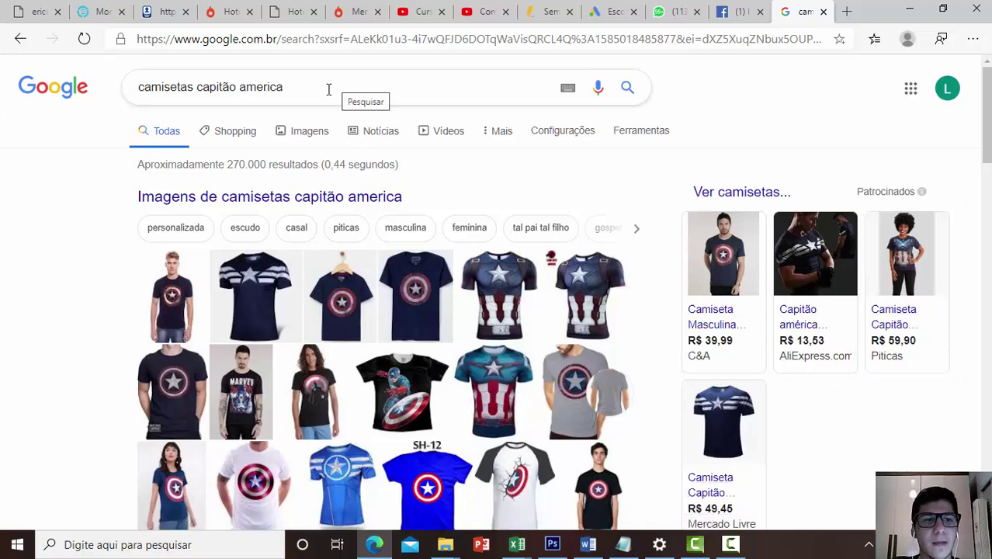
left_click_drag(306, 88, 26, 91)
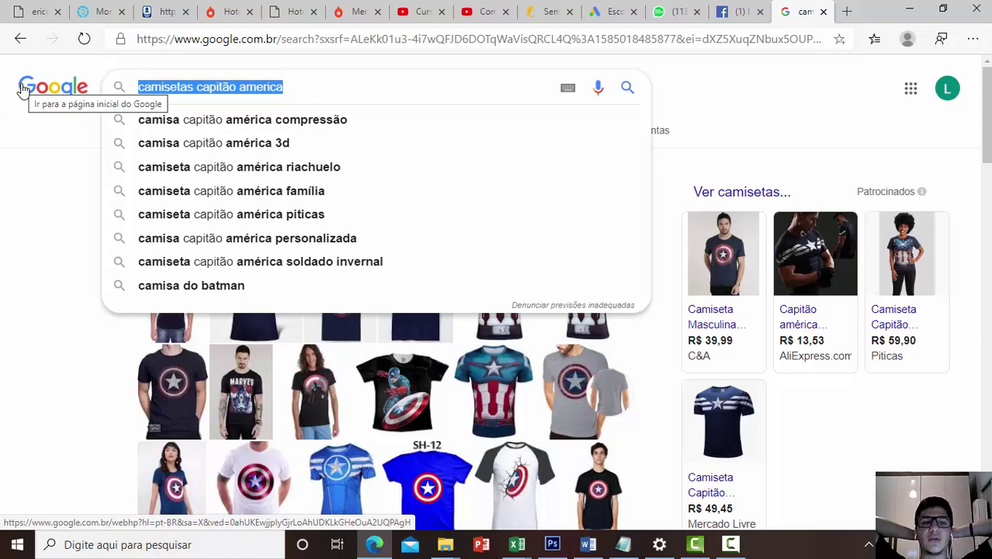
key("BackSpace")
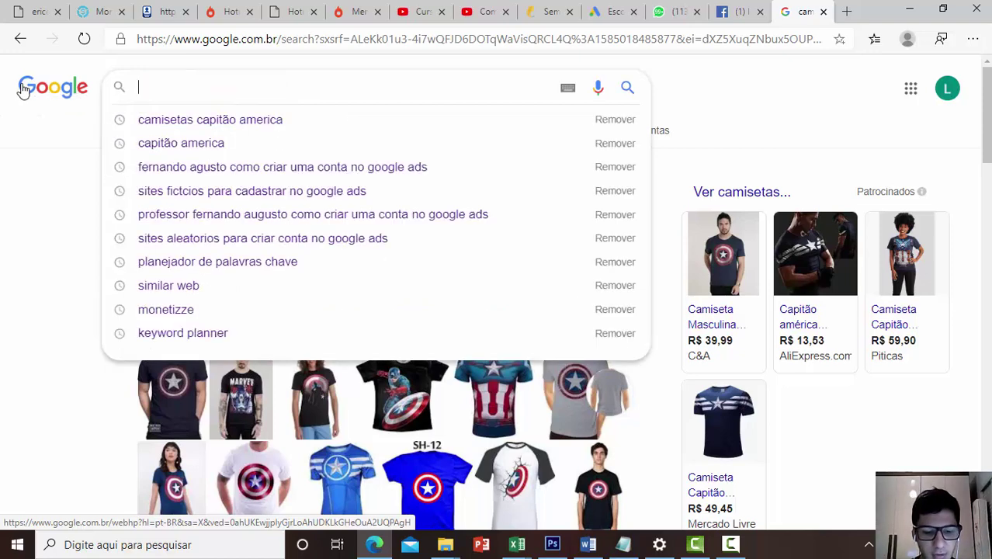
type("afiliados")
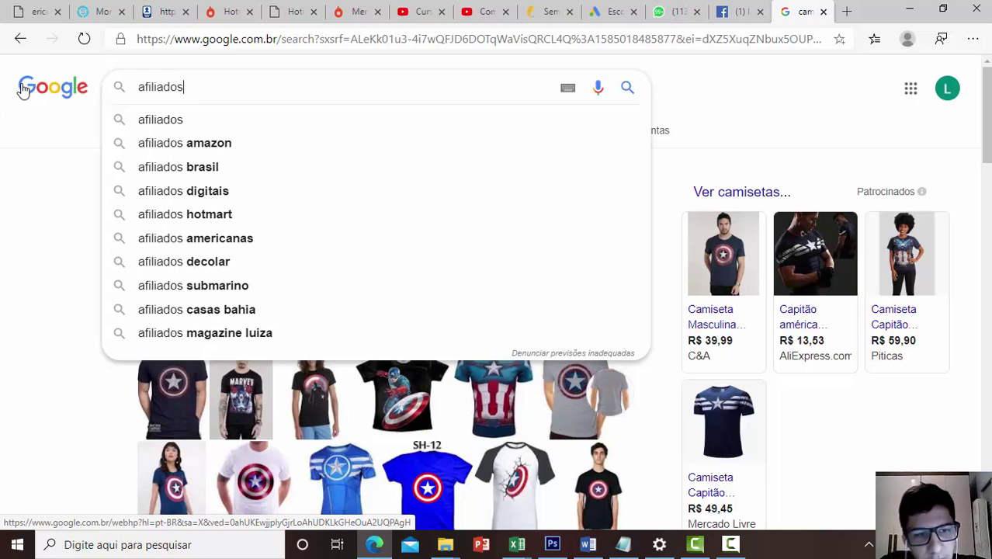
key("Return")
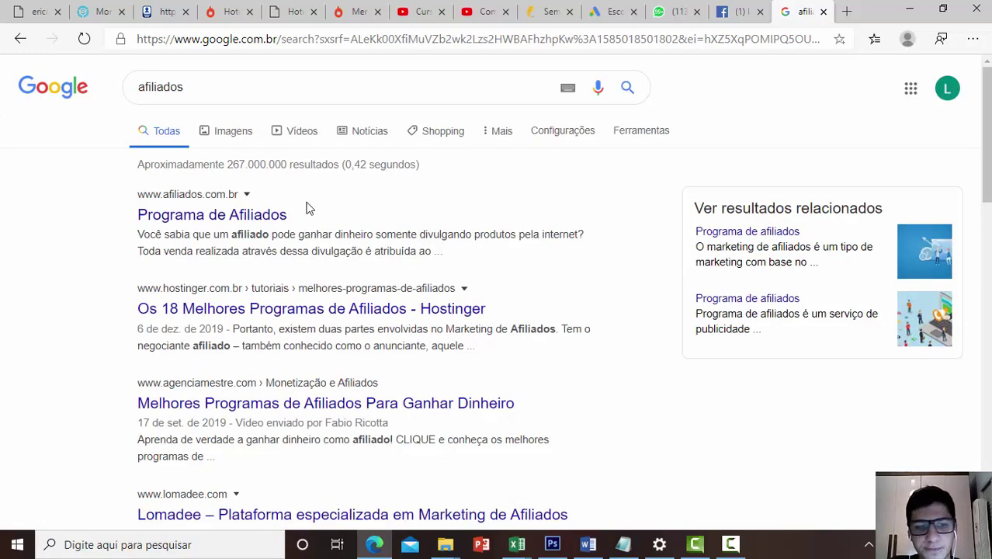
Skim the afiliados results, about 267,000,000, and switch to the Keyword Planner tab
scroll(306, 204, "down", 9)
scroll(332, 264, "up", 9)
scroll(333, 264, "up", 1)
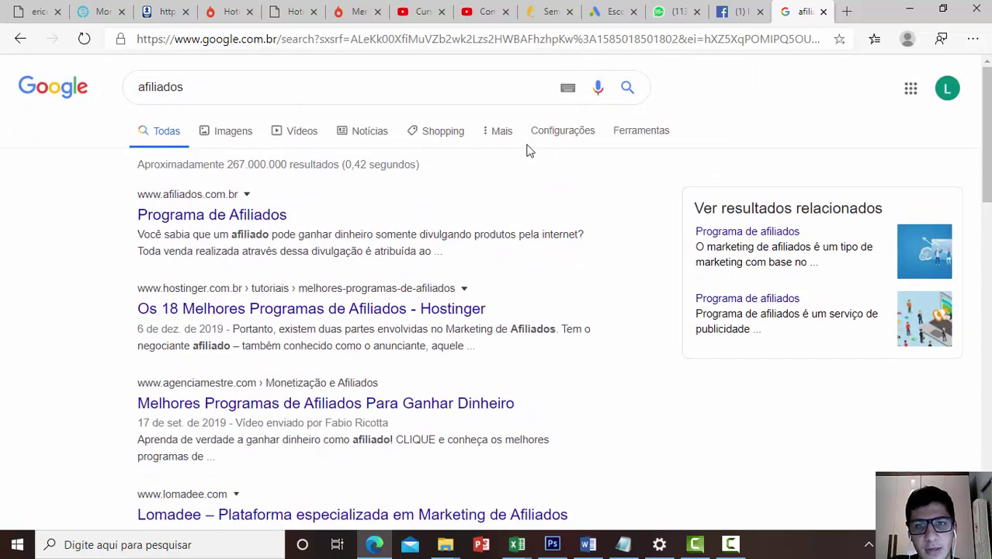
left_click(612, 13)
Launch the Keyword Planner via 'Acesse o Planejador de palavras-chave' in Google Ads
scroll(433, 468, "up", 1)
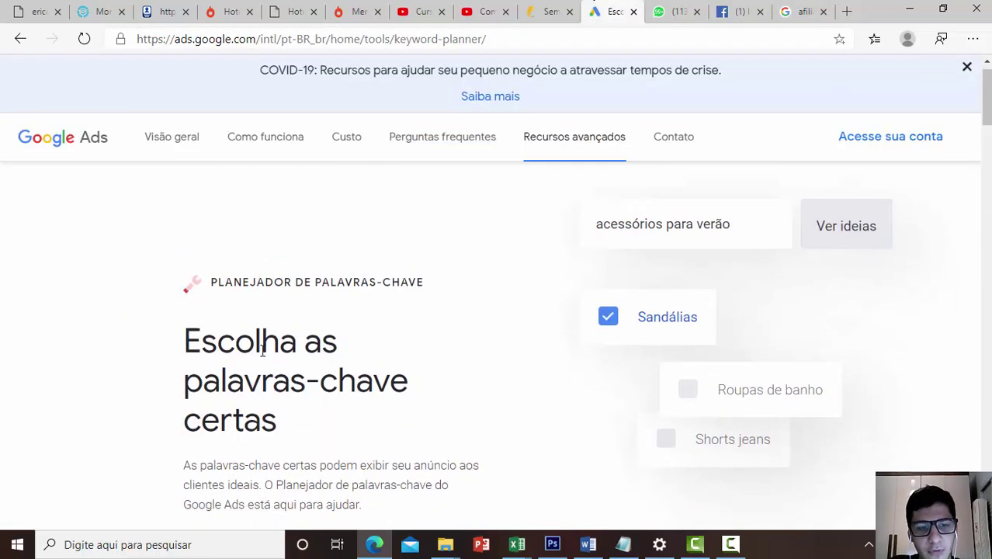
scroll(184, 242, "down", 2)
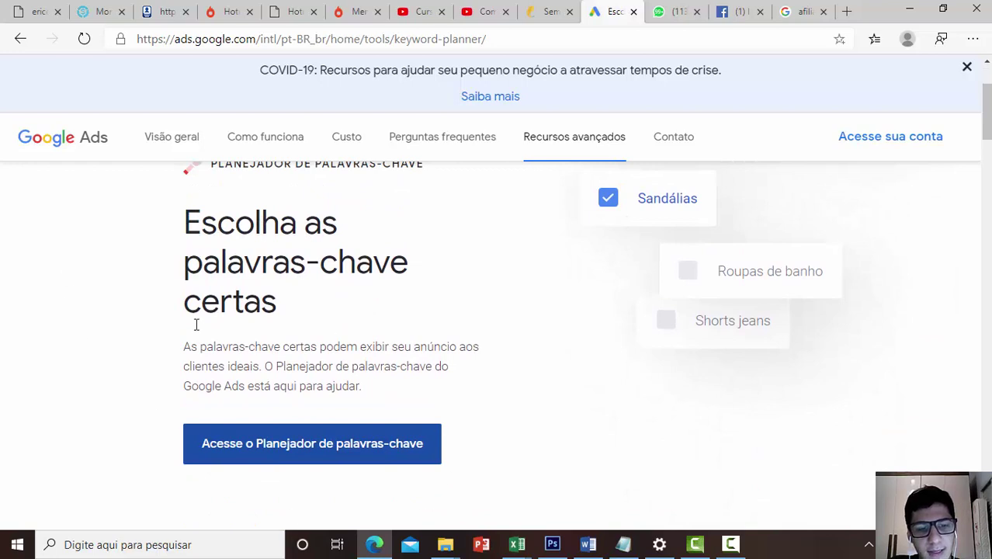
left_click(295, 431)
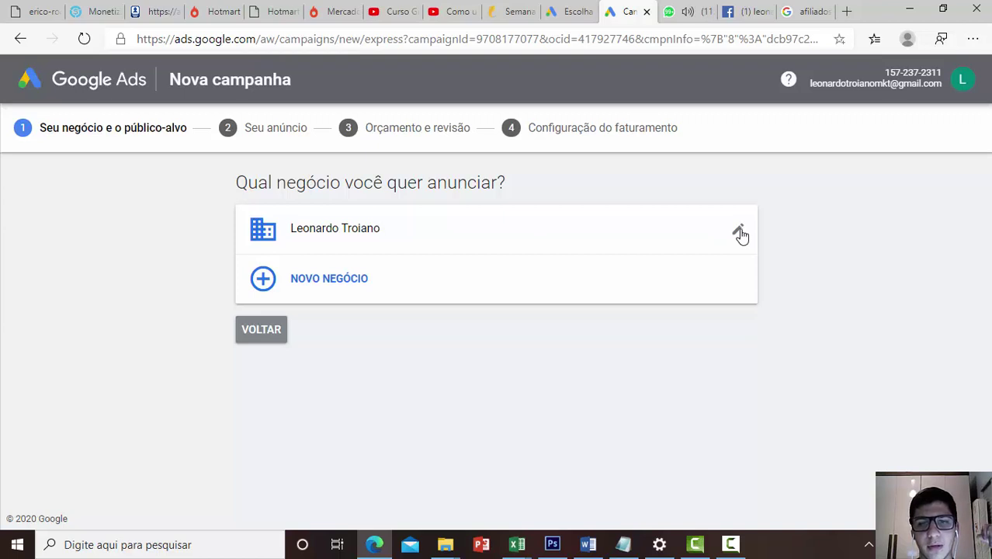
Start a new business (NOVO NEGÓCIO) and enter the company name
left_click(262, 280)
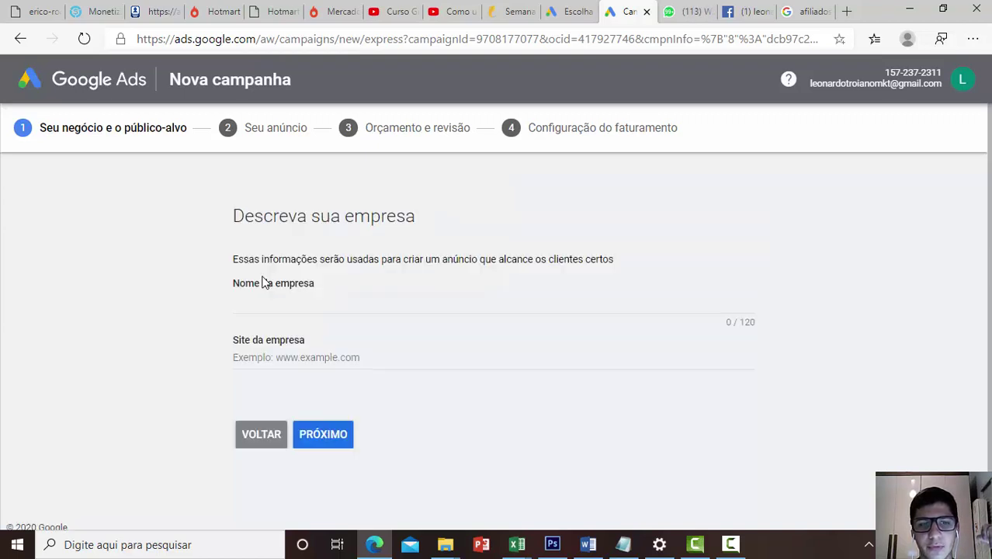
left_click(288, 305)
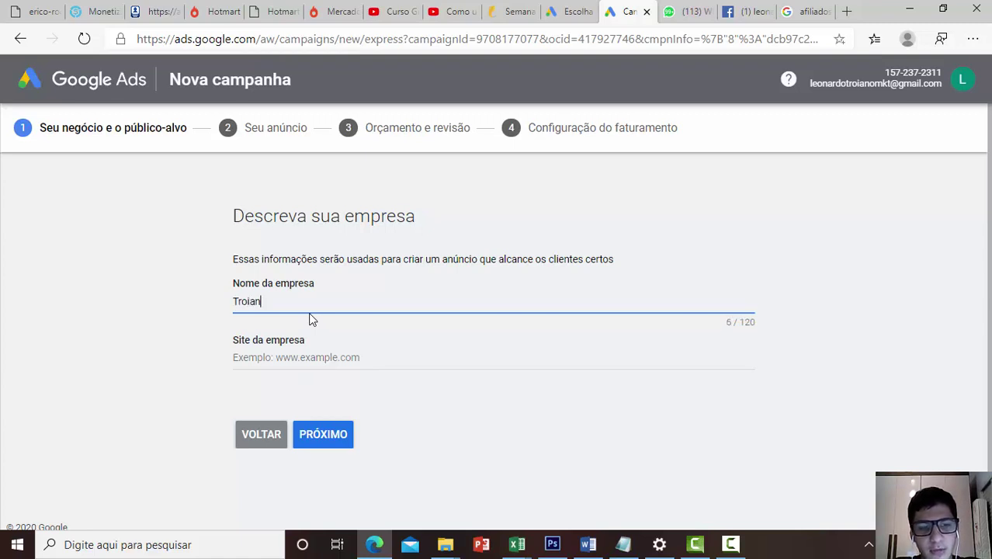
type("Company")
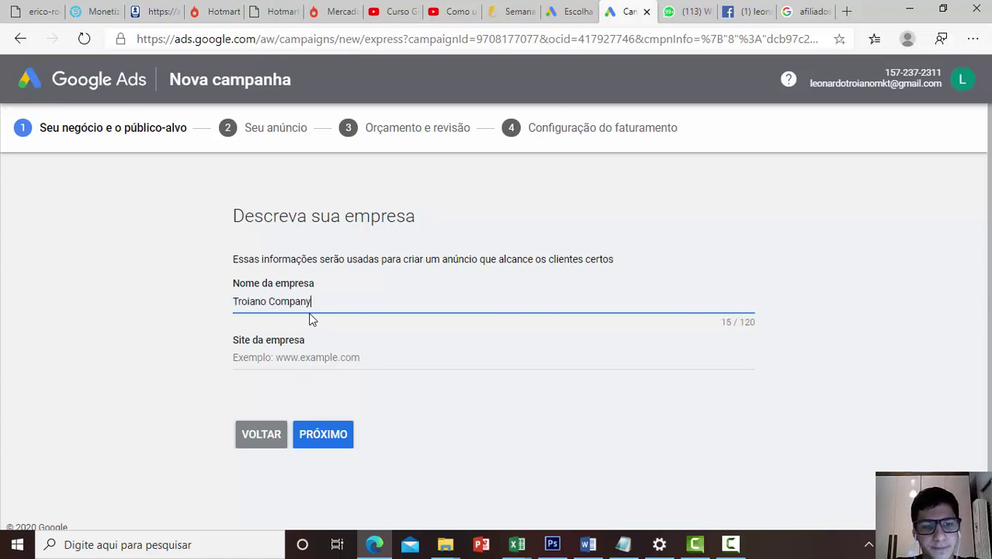
Use the Facebook page URL as Site da empresa and continue to the location step
left_click(266, 358)
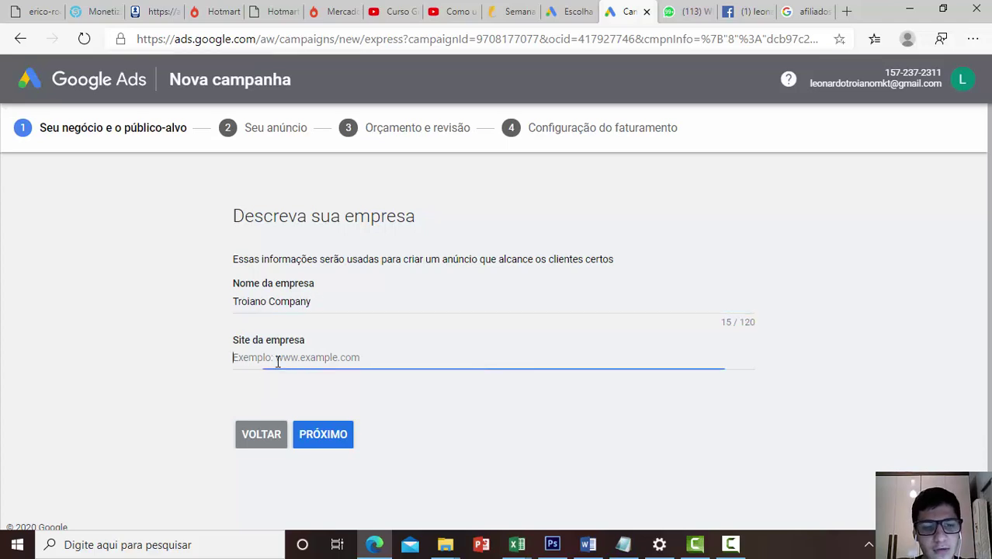
left_click(735, 14)
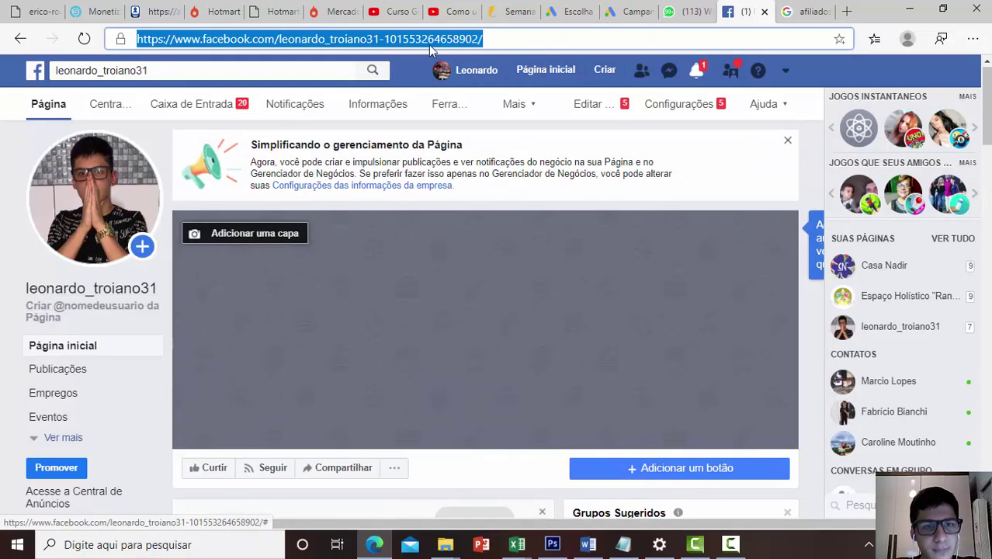
left_click(633, 10)
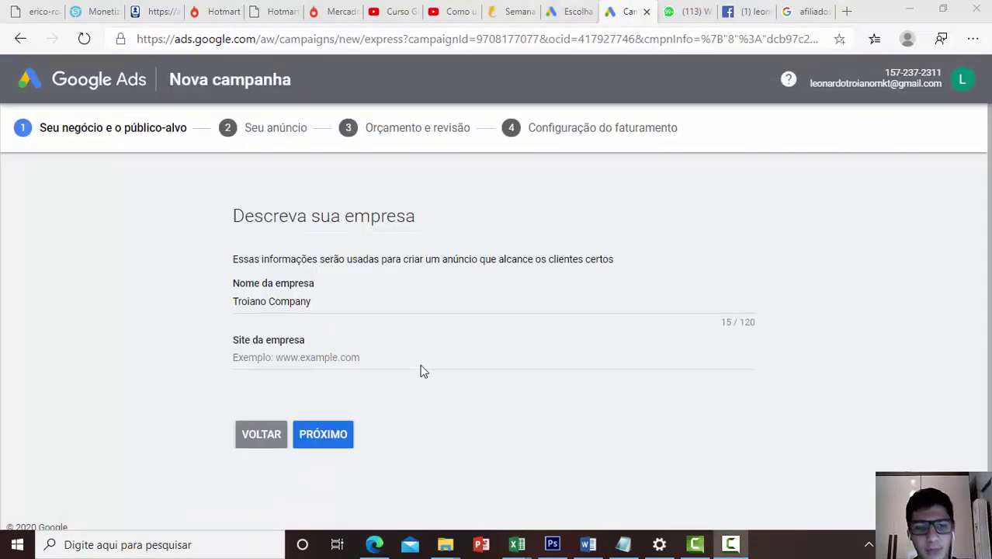
left_click(331, 355)
key("ctrl+v")
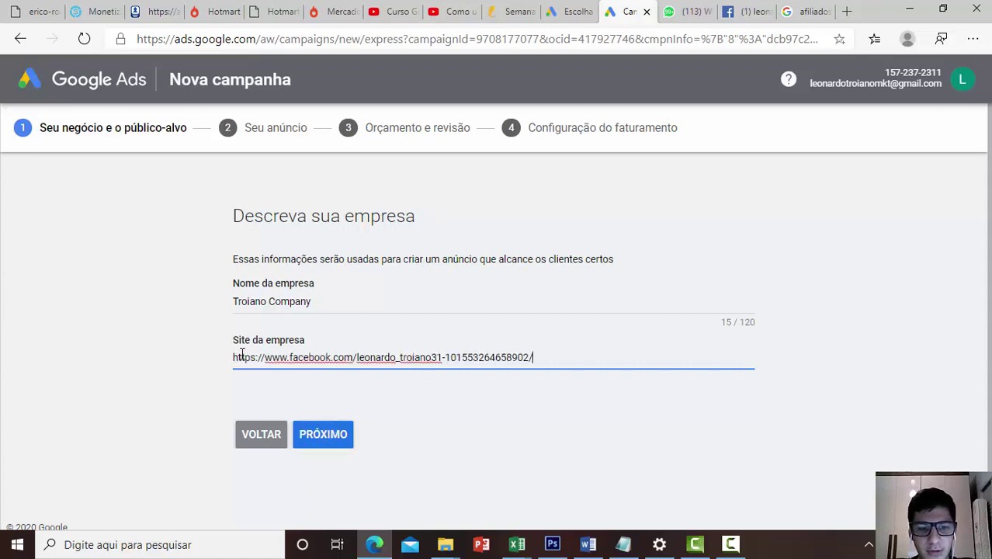
left_click_drag(257, 357, 558, 357)
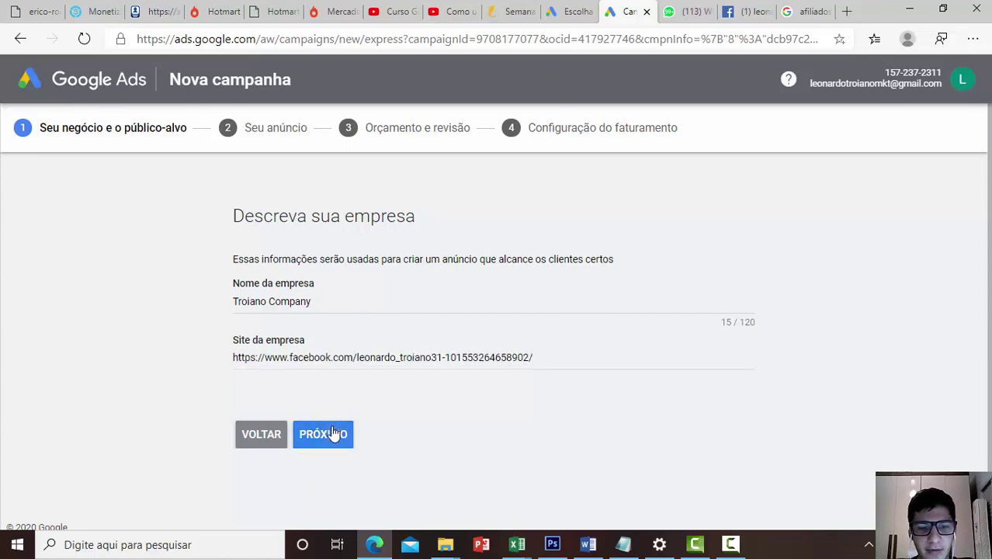
left_click(332, 434)
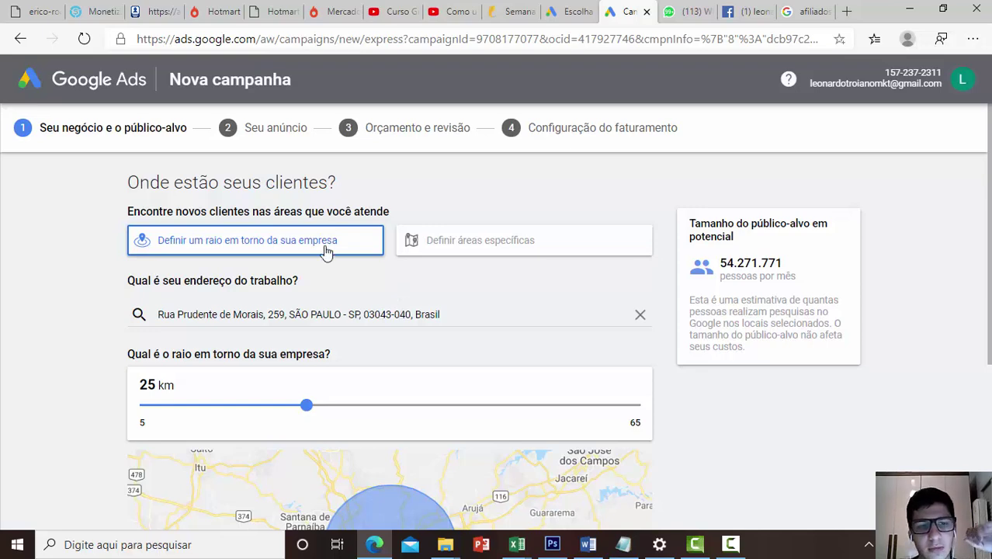
Keep the 25 km customer radius and the suggested products and services
scroll(276, 251, "down", 3)
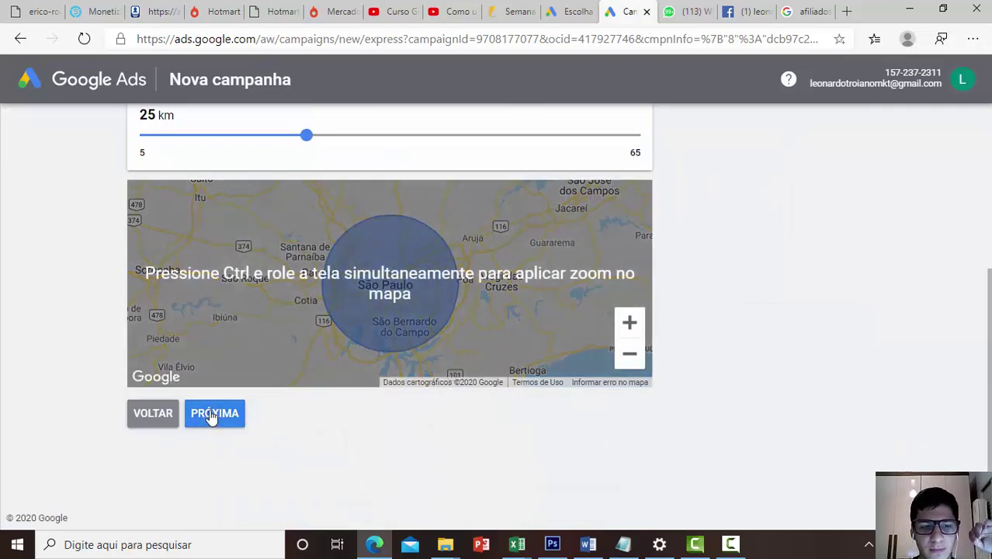
left_click(211, 414)
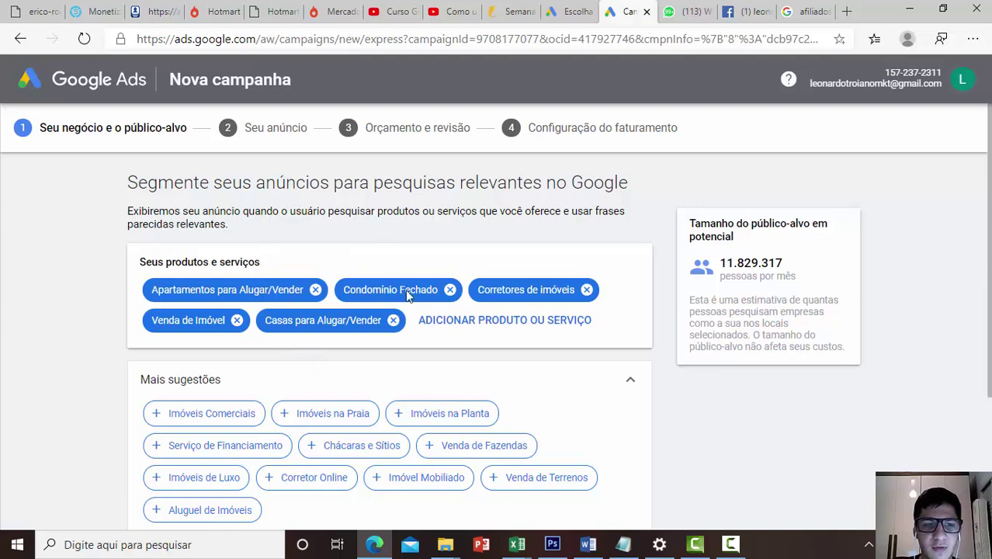
scroll(417, 280, "down", 3)
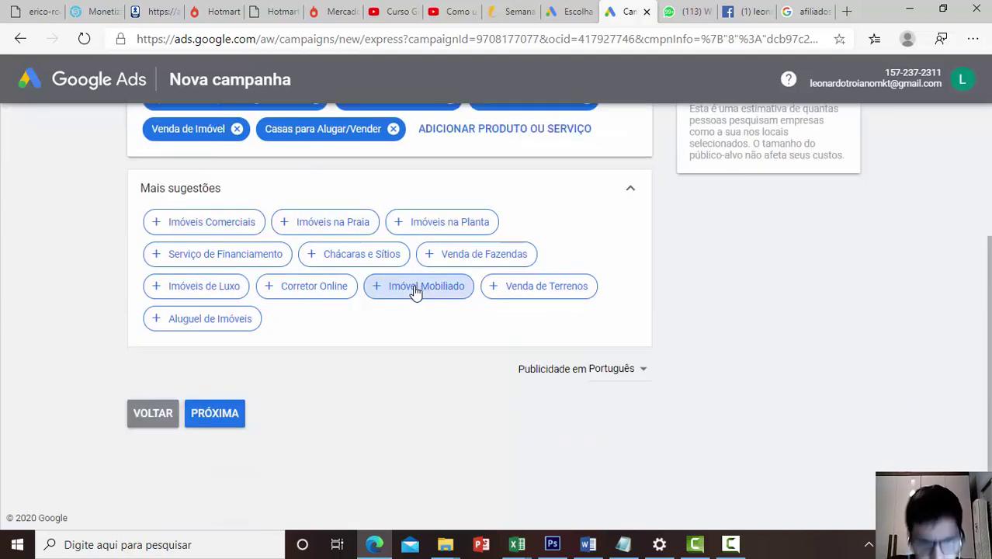
left_click(232, 416)
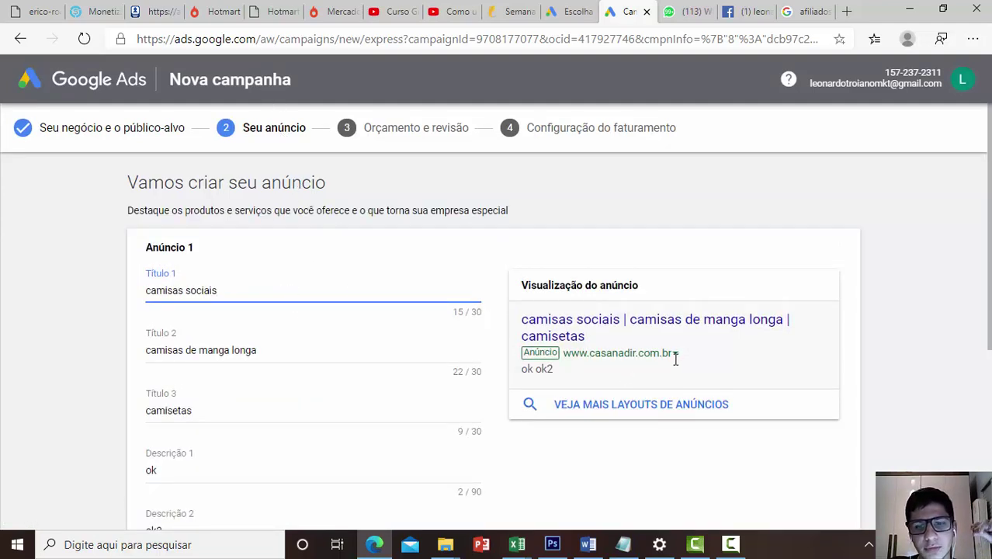
Direct the ad's clicks to the Facebook page URL instead of casanadir.com.br
scroll(264, 314, "down", 4)
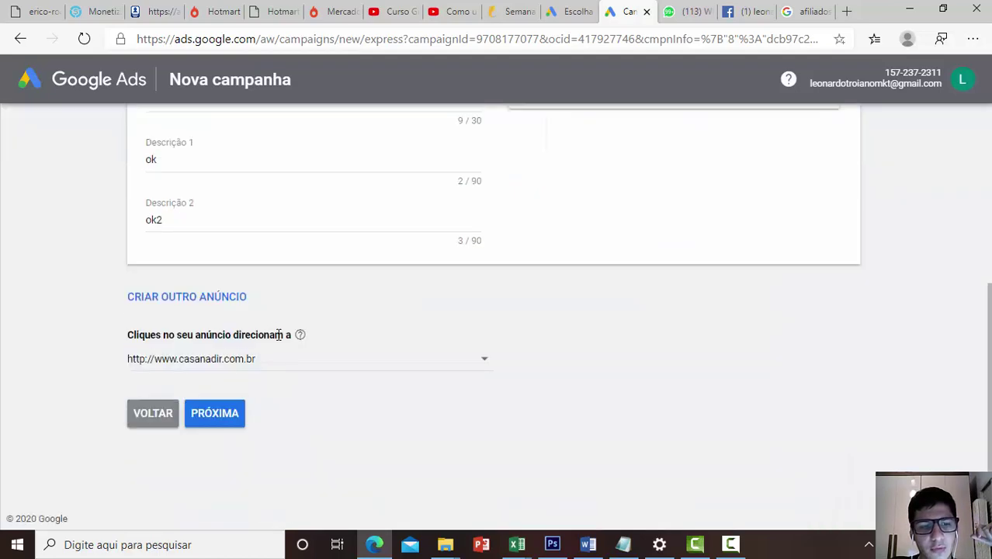
left_click(486, 360)
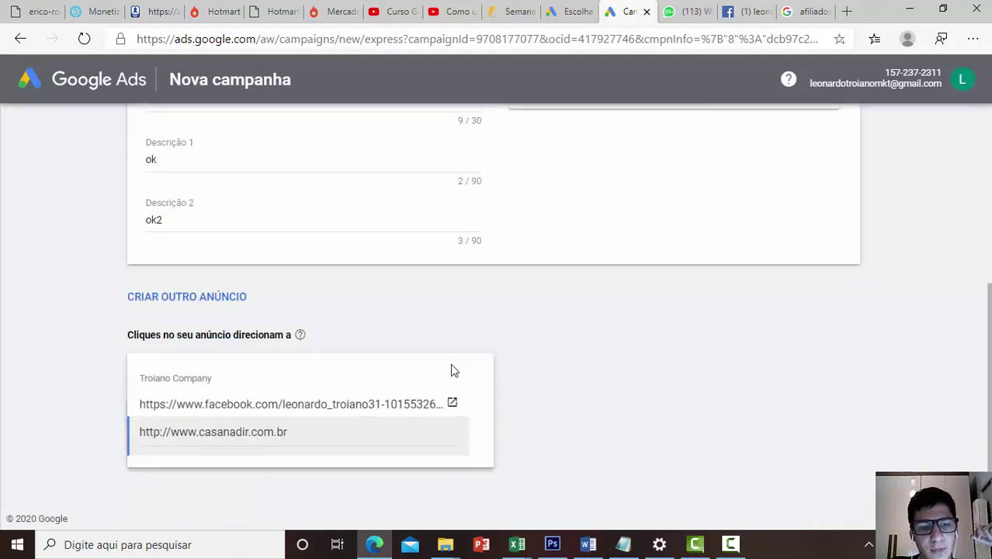
left_click(301, 402)
scroll(528, 412, "up", 2)
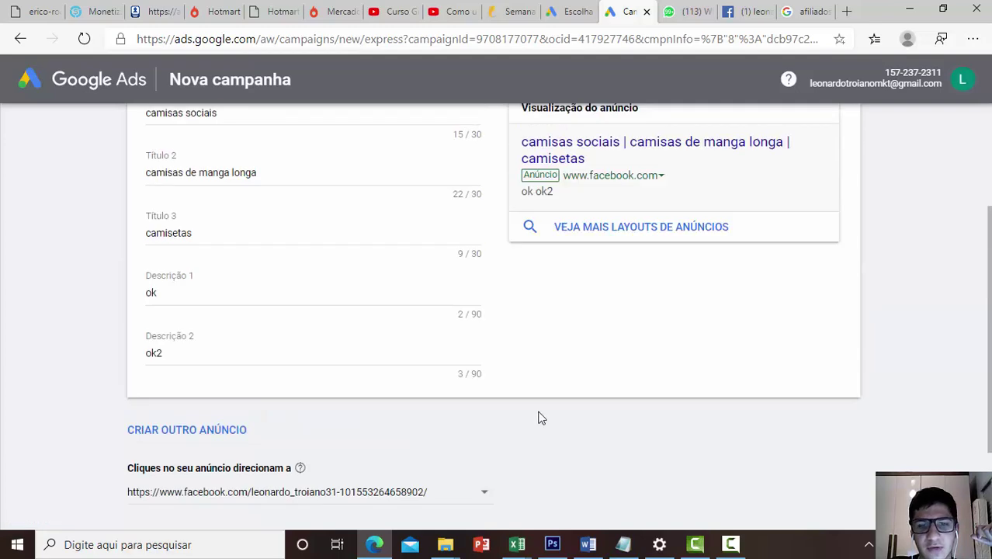
scroll(541, 418, "up", 3)
scroll(531, 365, "down", 4)
scroll(532, 378, "up", 4)
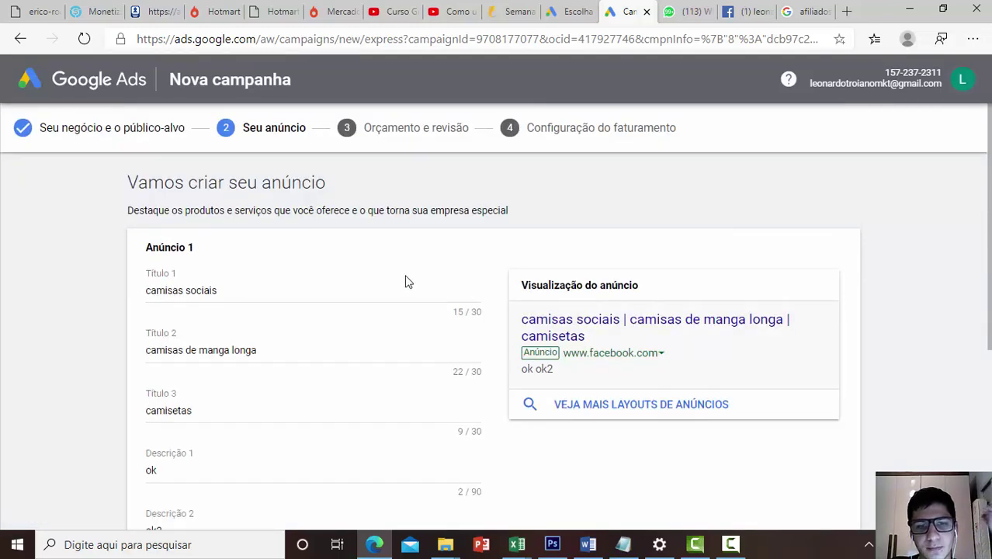
Check the three headlines and two descriptions, then advance to the phone-calls step
left_click(276, 288)
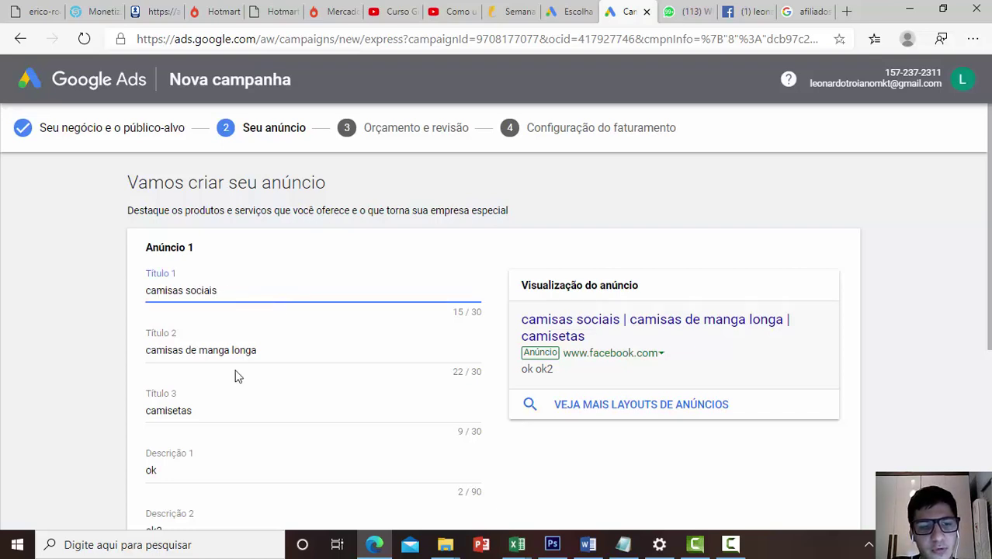
left_click(246, 350)
scroll(228, 338, "down", 3)
left_click(208, 214)
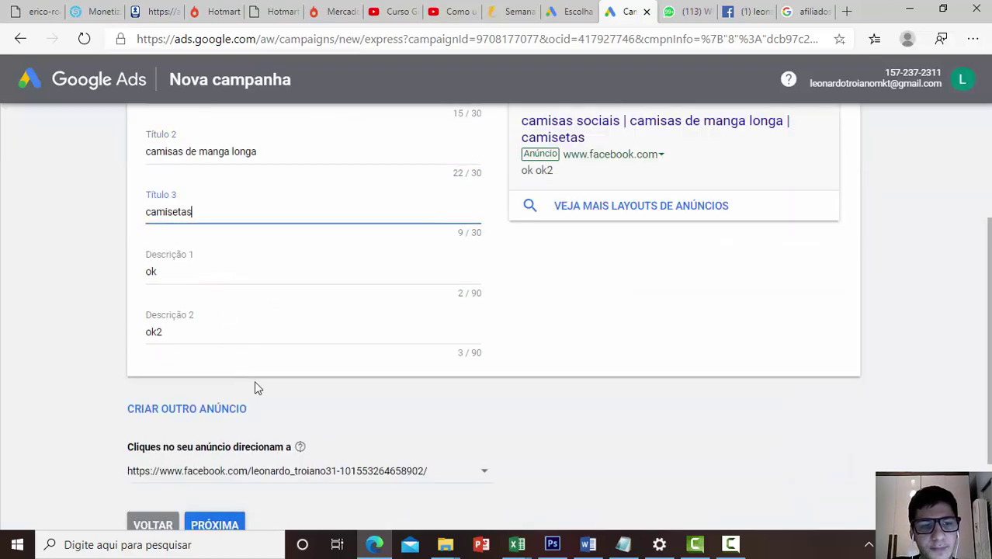
left_click(194, 270)
left_click(210, 323)
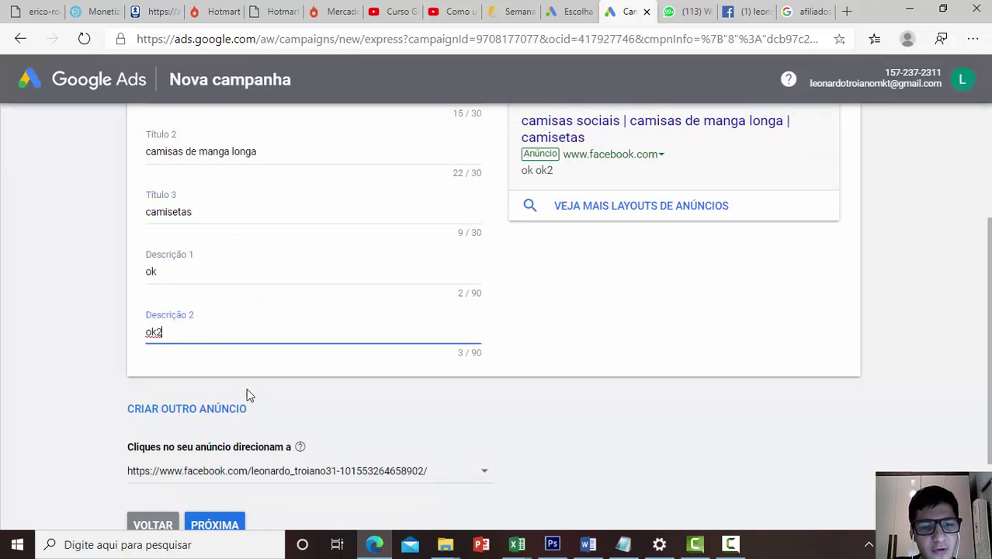
scroll(250, 394, "down", 2)
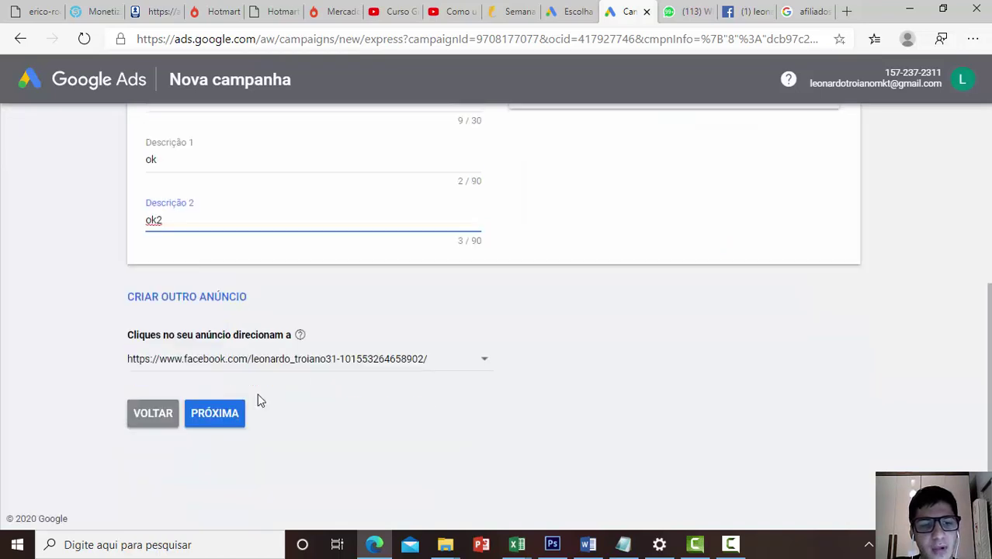
left_click(218, 413)
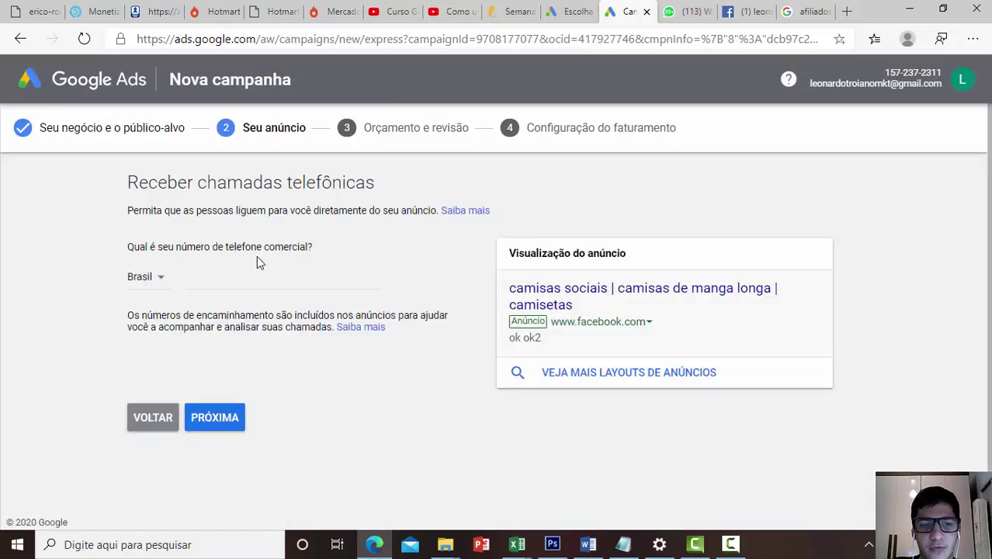
Enter the business phone number for the call ad and continue to the budget step
left_click(240, 287)
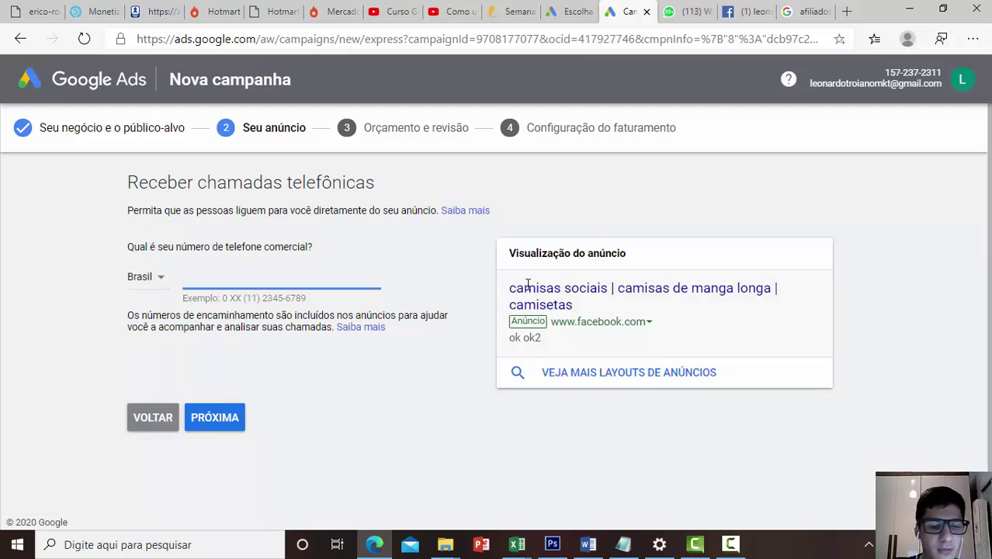
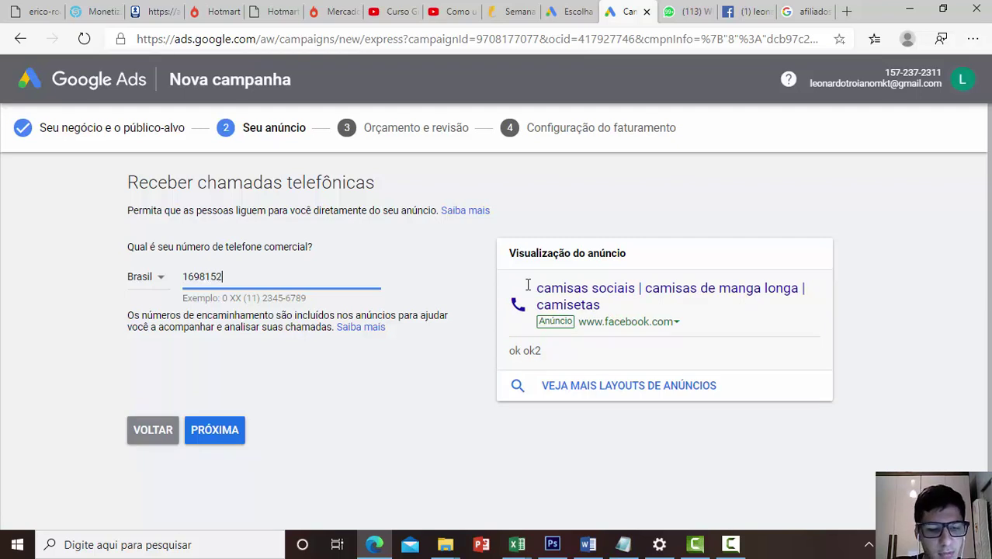
left_click(200, 430)
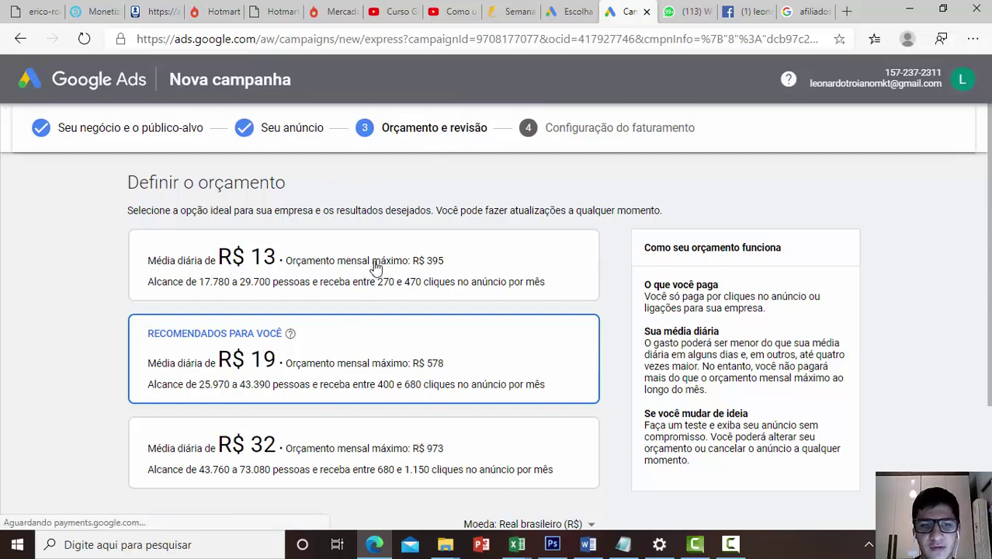
Pick the R$ 13 daily budget over the recommended R$ 19 and continue
scroll(514, 199, "down", 3)
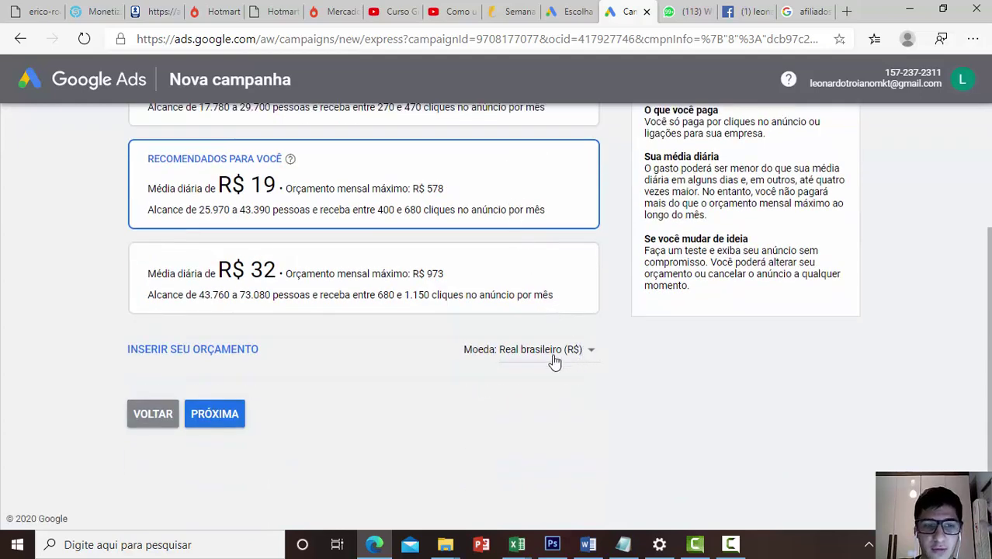
scroll(525, 368, "up", 2)
scroll(527, 370, "up", 1)
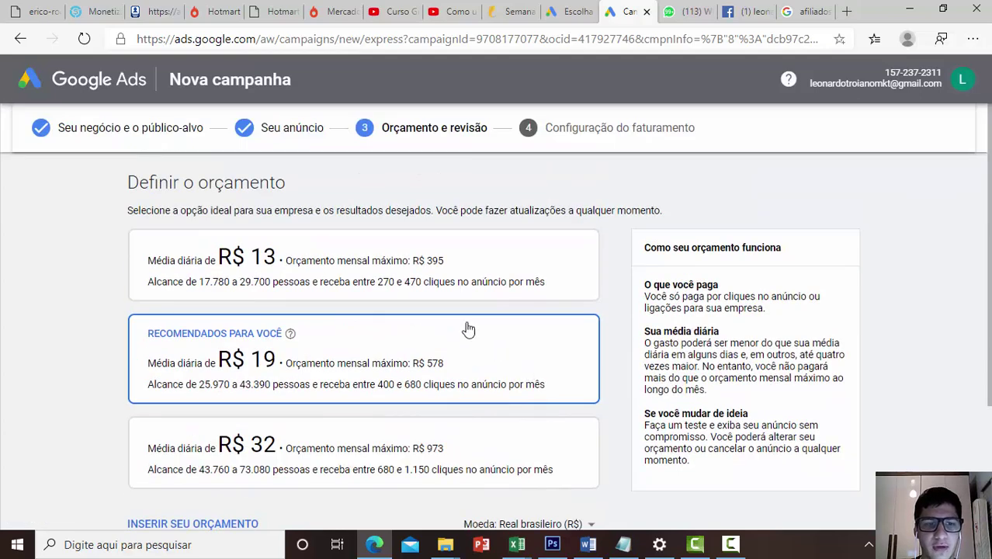
scroll(354, 338, "down", 2)
scroll(460, 304, "up", 1)
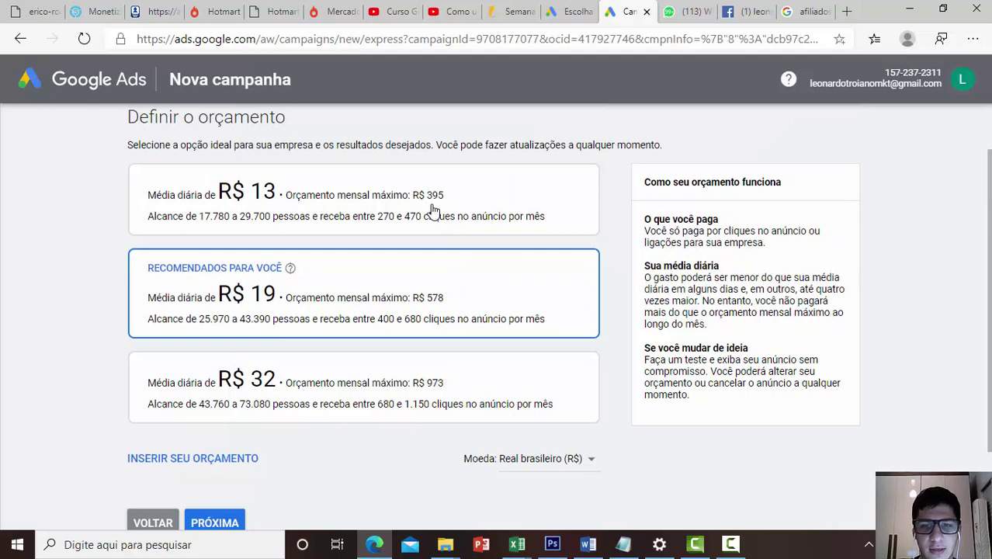
left_click(430, 203)
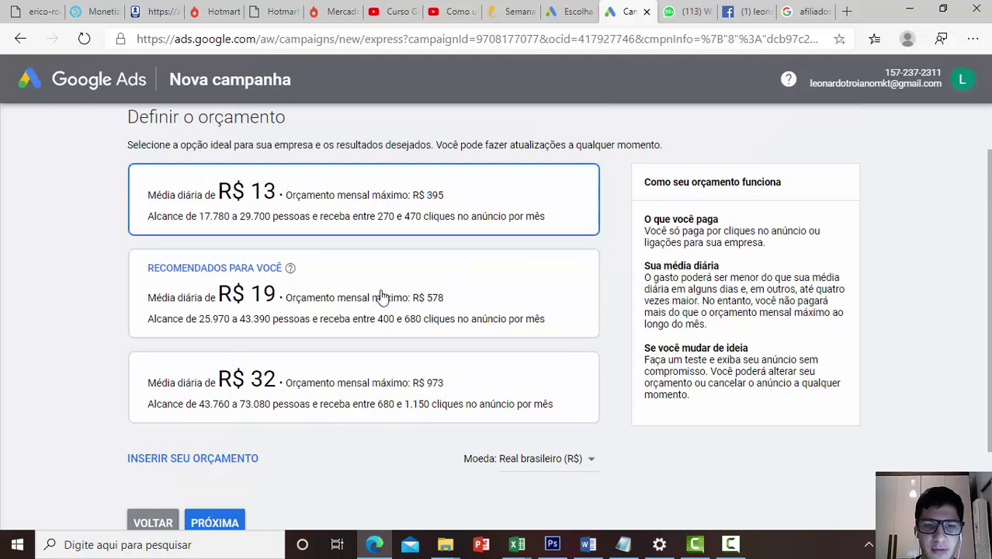
scroll(381, 294, "down", 1)
left_click(237, 417)
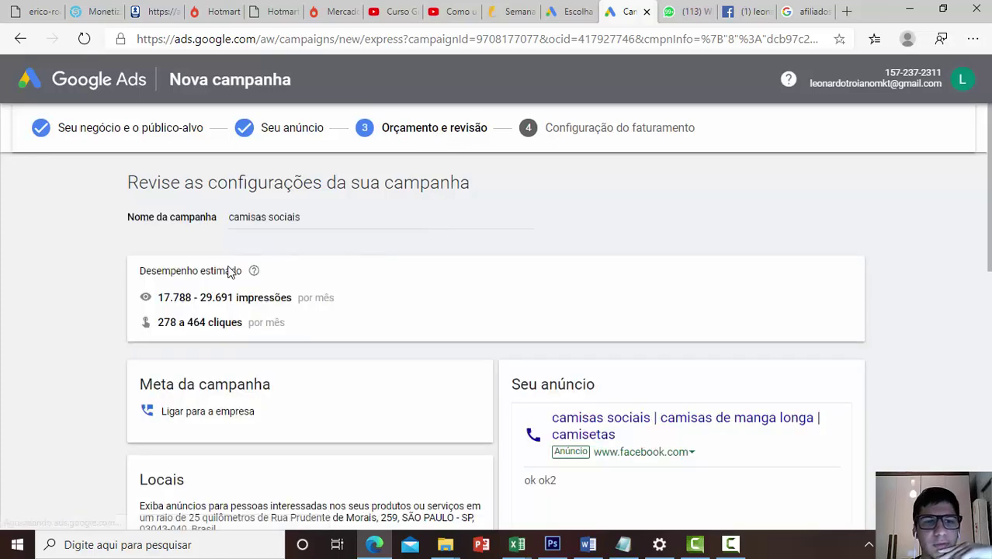
Review the campaign settings summary to the bottom and continue to Configurar faturamento
scroll(288, 298, "down", 6)
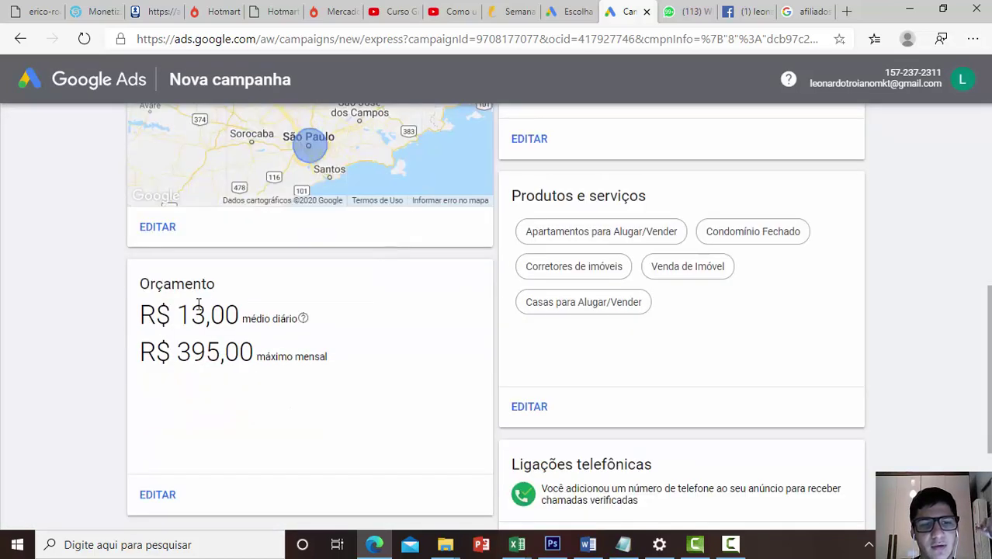
scroll(210, 310, "down", 3)
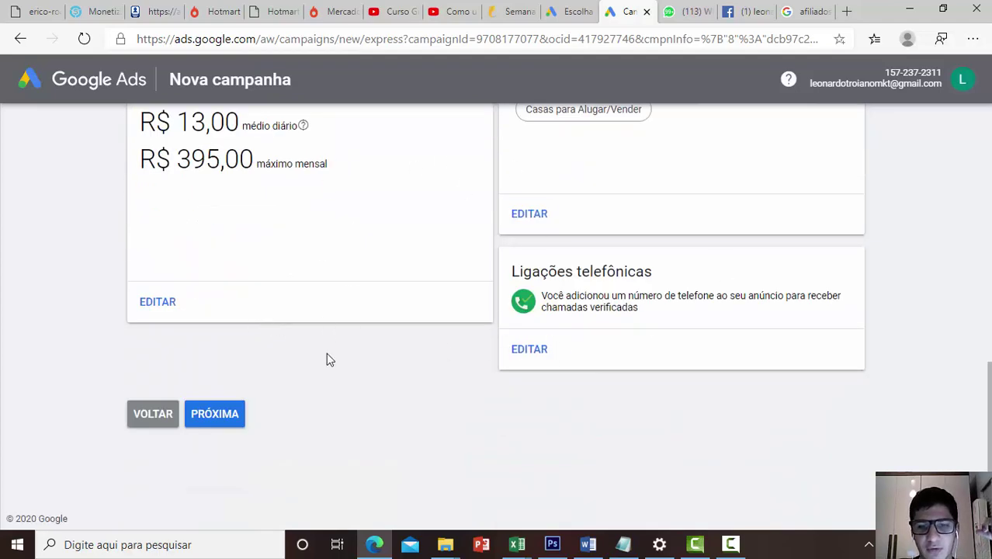
left_click(214, 413)
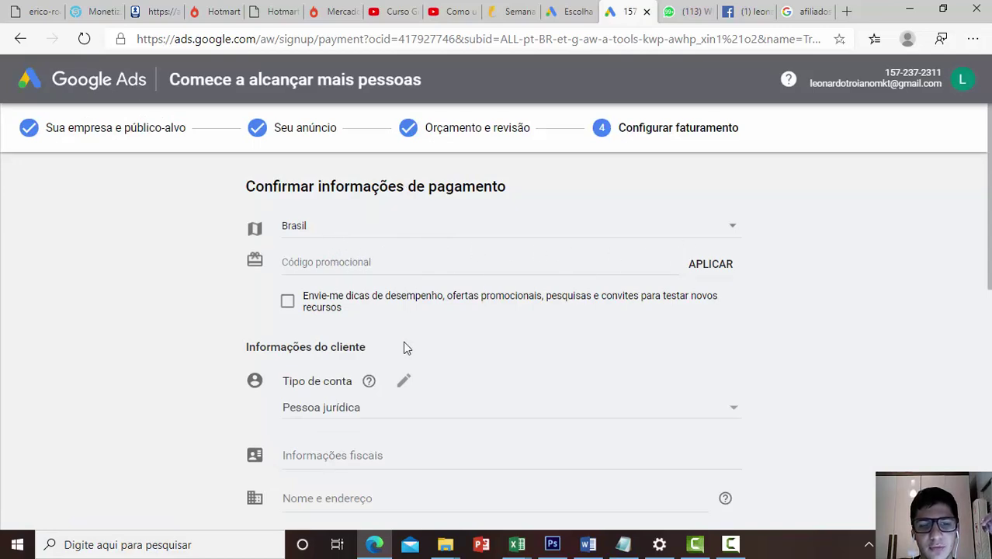
Scroll through the Confirmar informações de pagamento form and back up
scroll(404, 341, "down", 3)
scroll(403, 341, "down", 3)
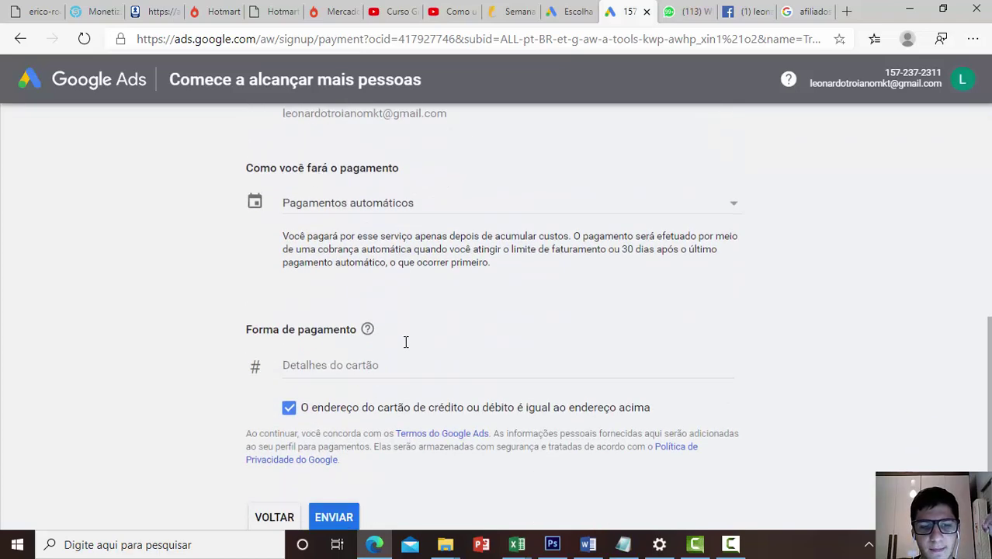
scroll(495, 358, "up", 6)
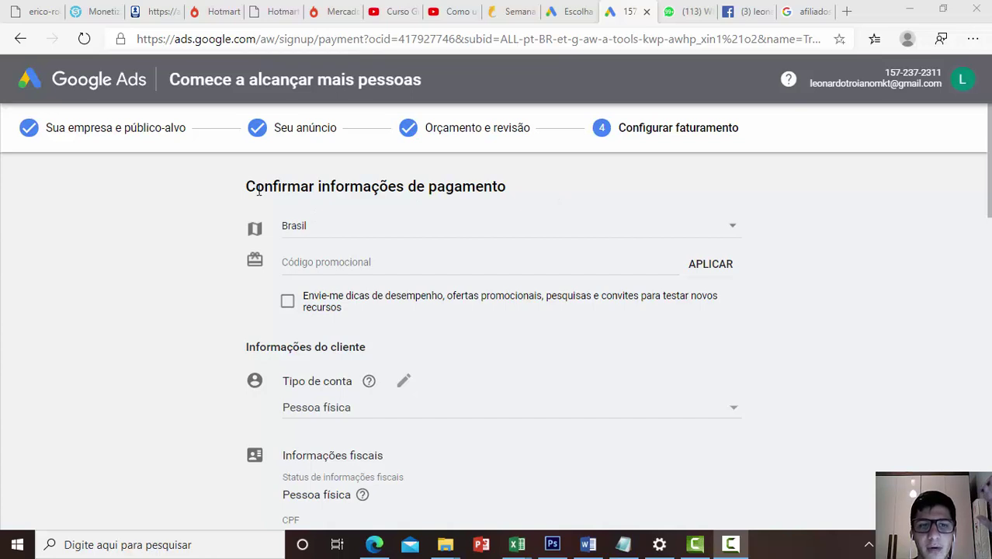
left_click_drag(259, 191, 635, 191)
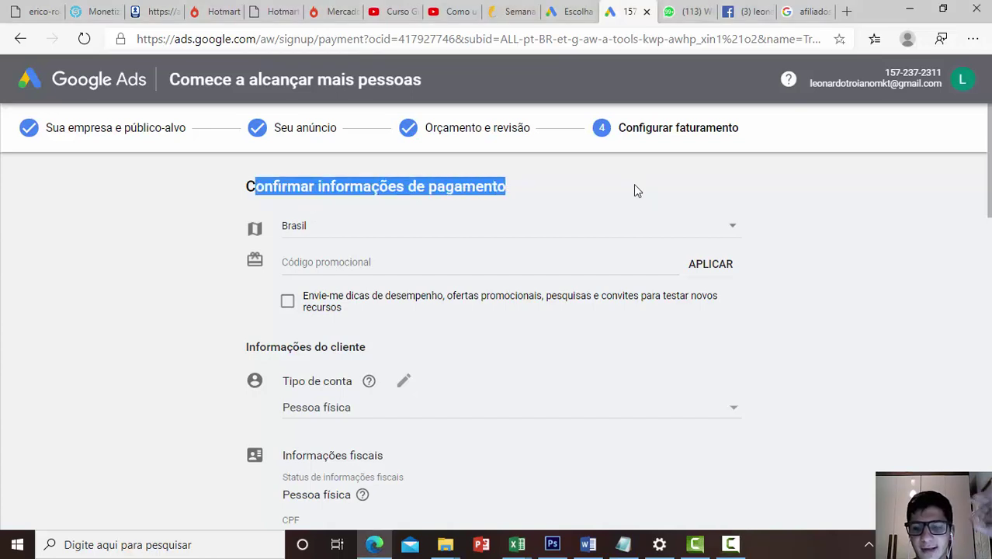
left_click(634, 191)
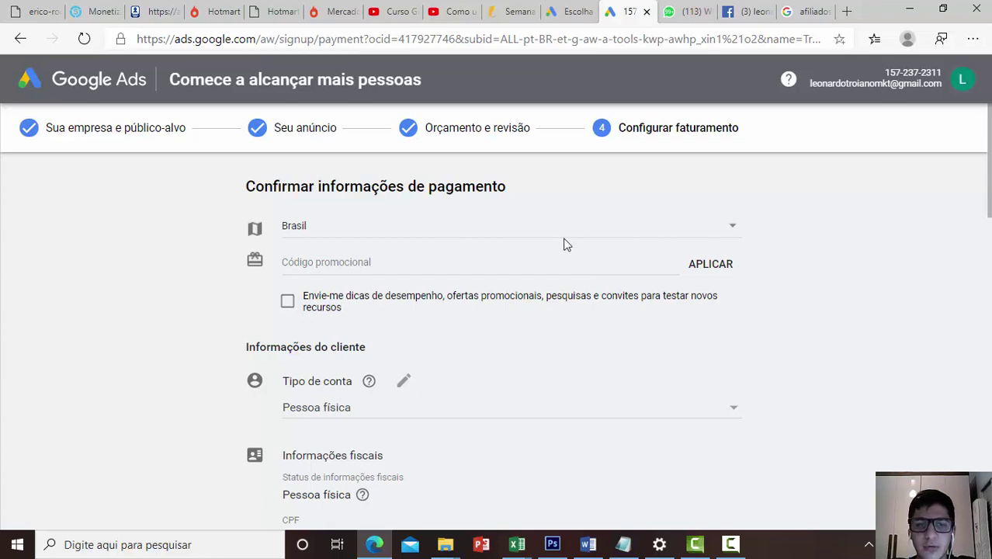
scroll(455, 314, "down", 1)
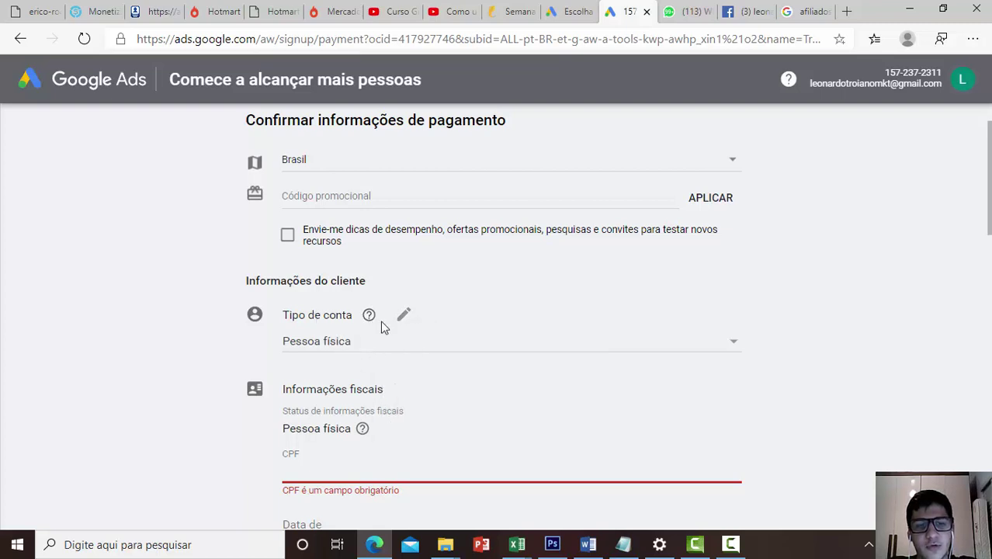
left_click(656, 353)
left_click(659, 354)
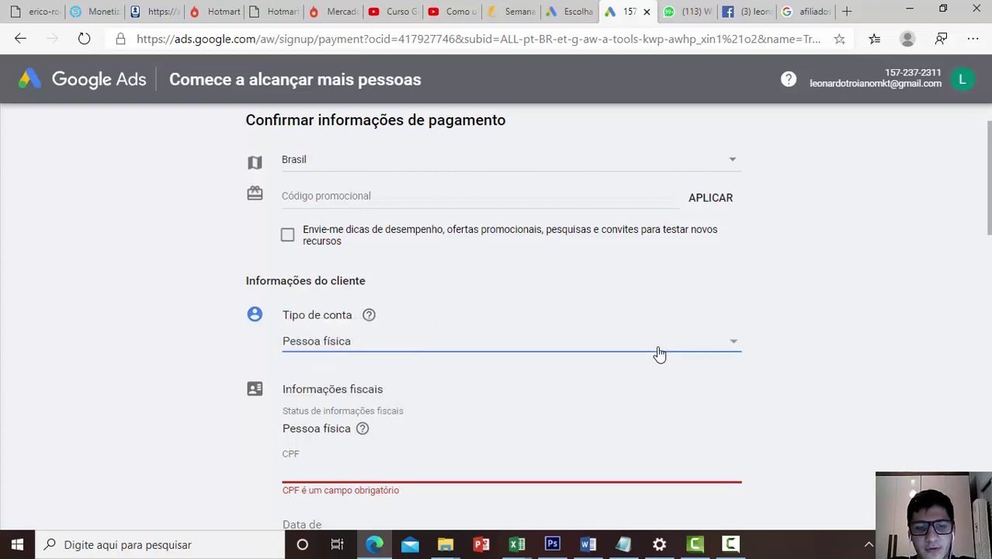
left_click(470, 348)
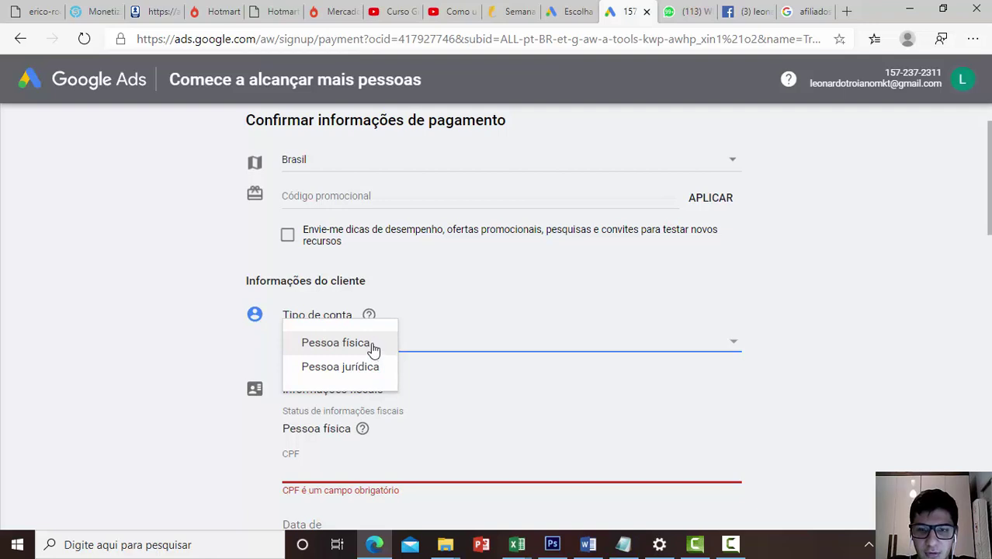
left_click(372, 343)
scroll(380, 371, "down", 2)
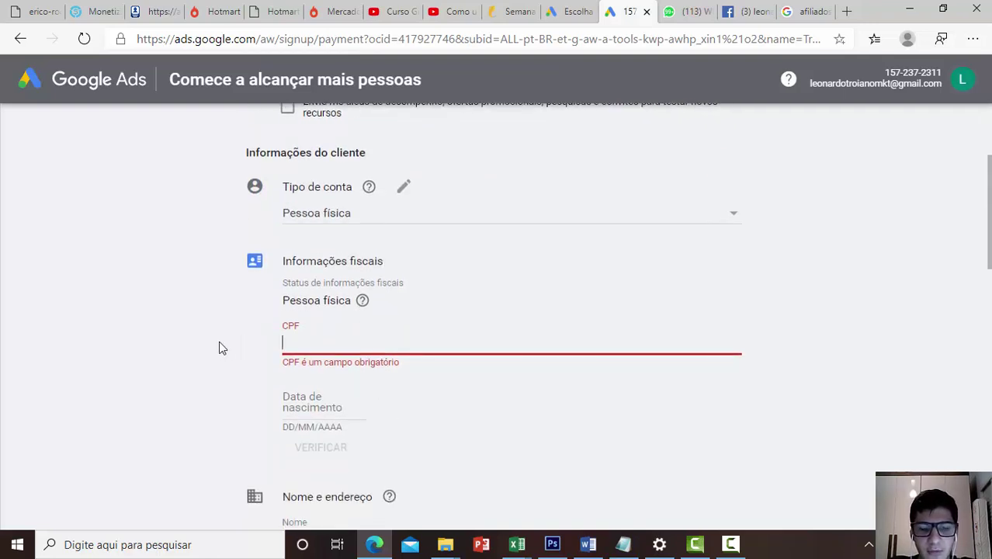
triple_click(774, 337)
left_click(771, 335)
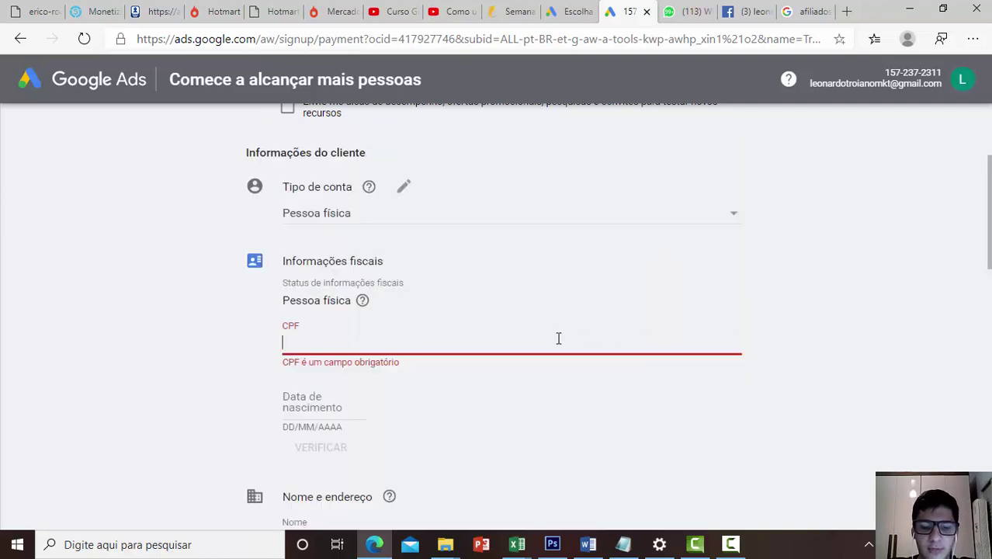
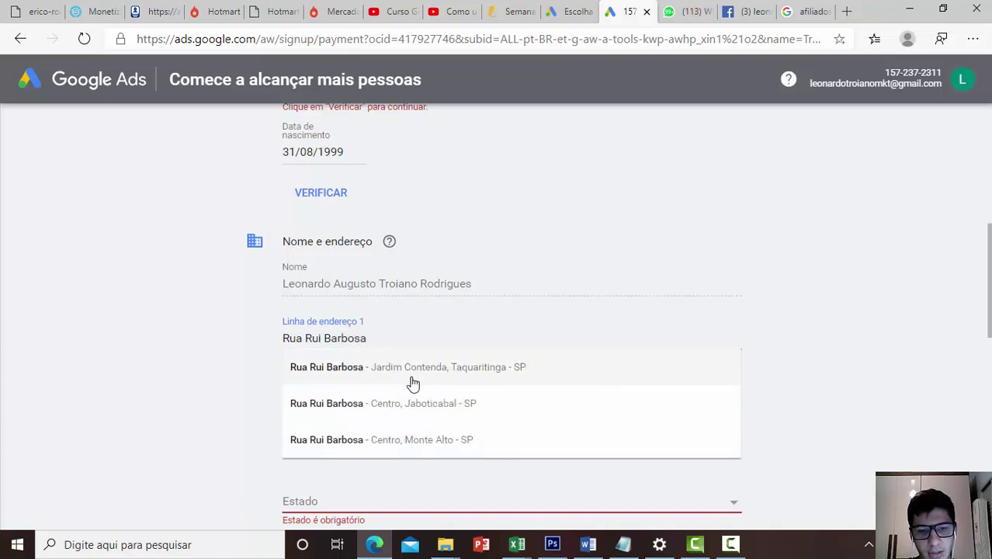
Enter the billing street, choosing the suggested match, and fill Linha de endereço 2
left_click(413, 381)
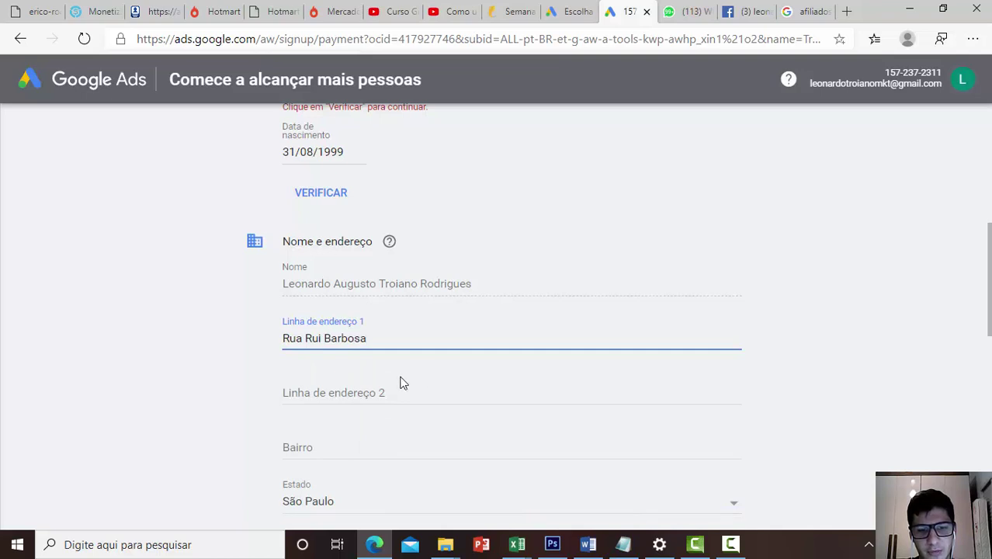
left_click(392, 386)
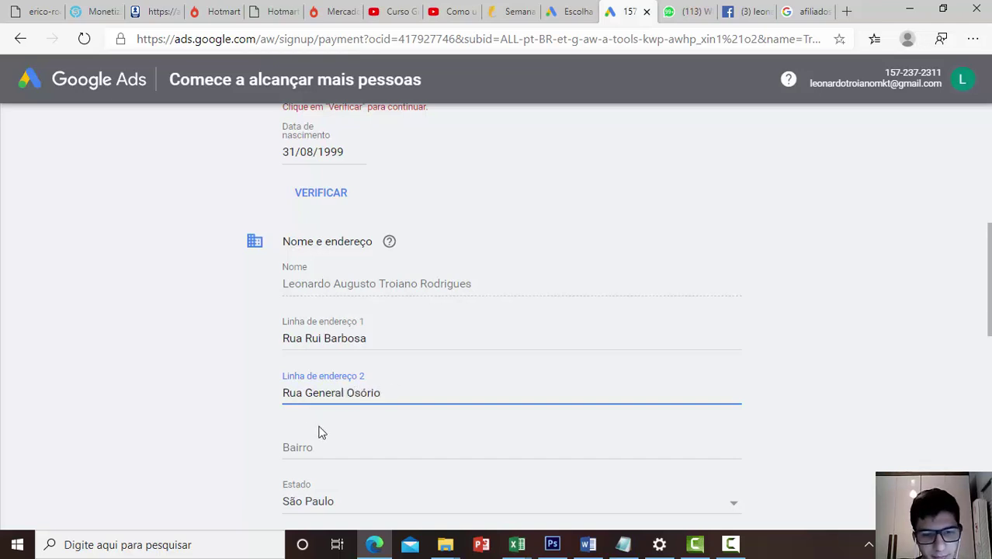
scroll(318, 429, "down", 1)
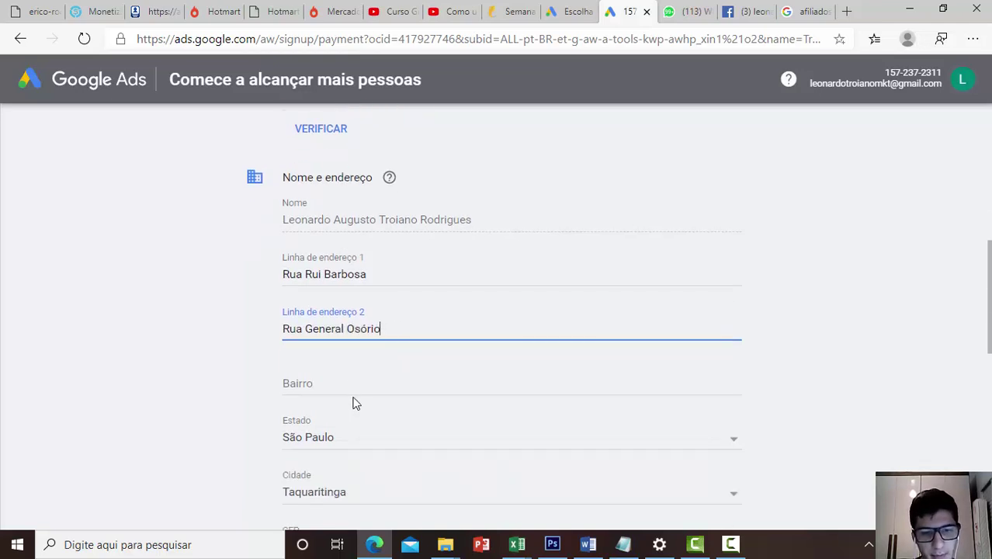
Fill in the neighbourhood (Bairro) field of the billing address
left_click(350, 377)
type("centro")
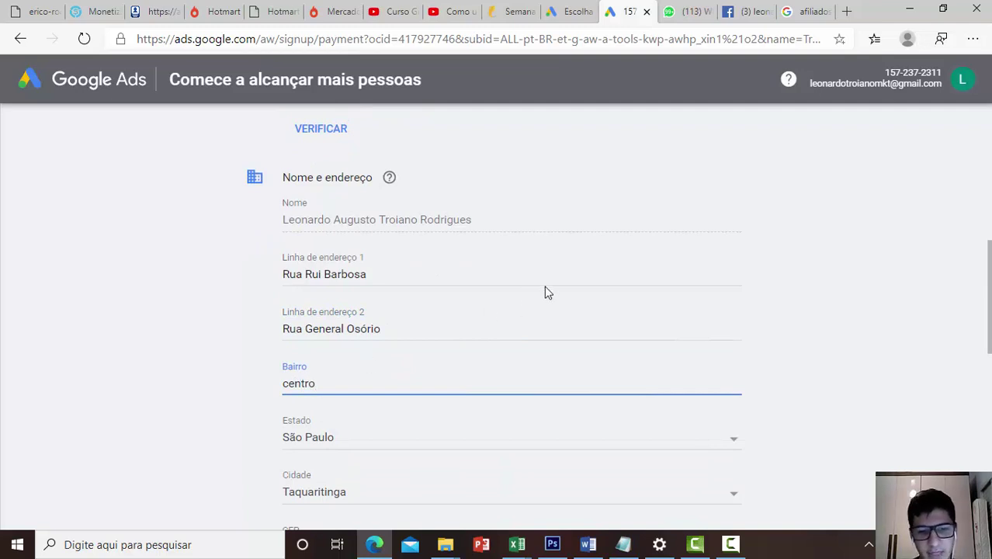
scroll(545, 292, "down", 4)
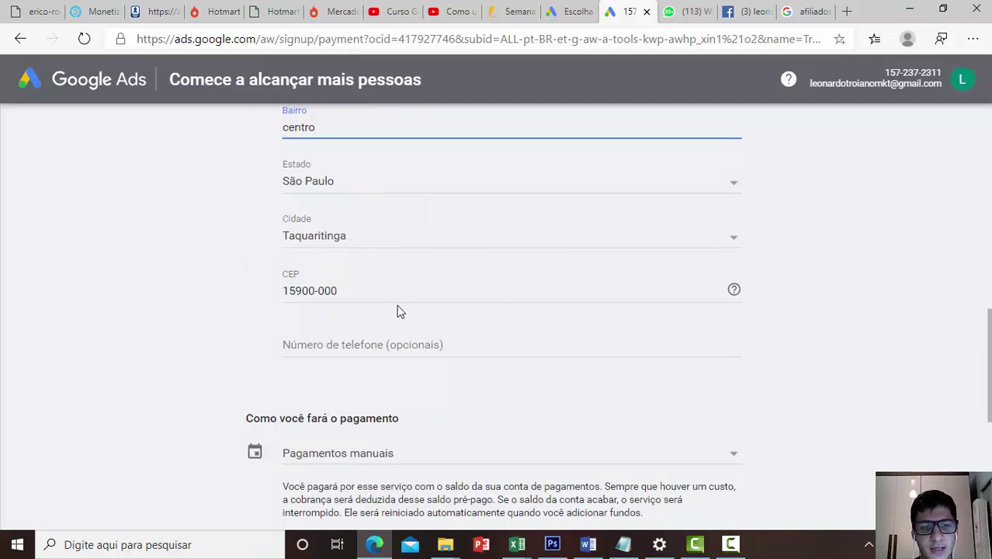
Review the payment type options and keep Boleto bancário as the payment method
scroll(400, 299, "down", 1)
scroll(425, 281, "down", 2)
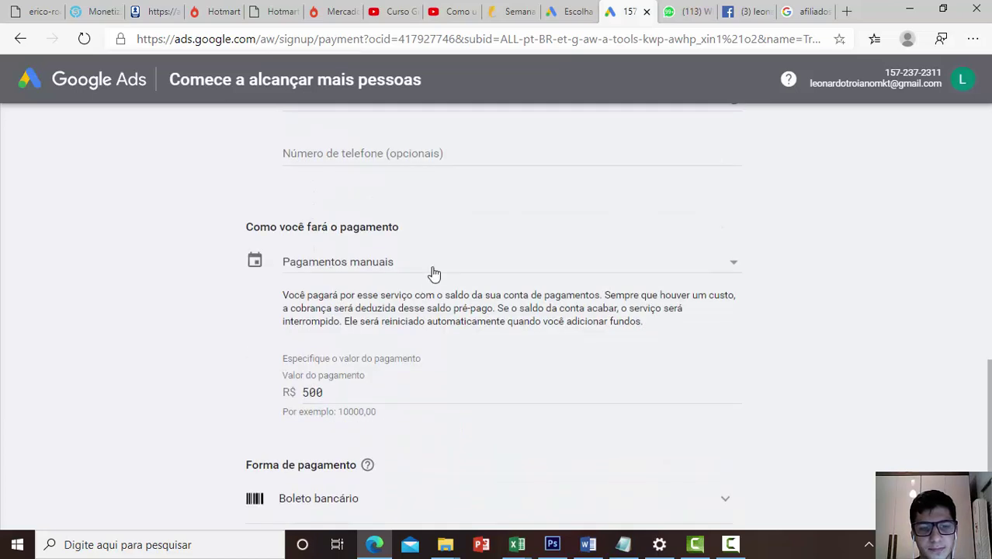
scroll(432, 273, "down", 3)
scroll(380, 231, "up", 3)
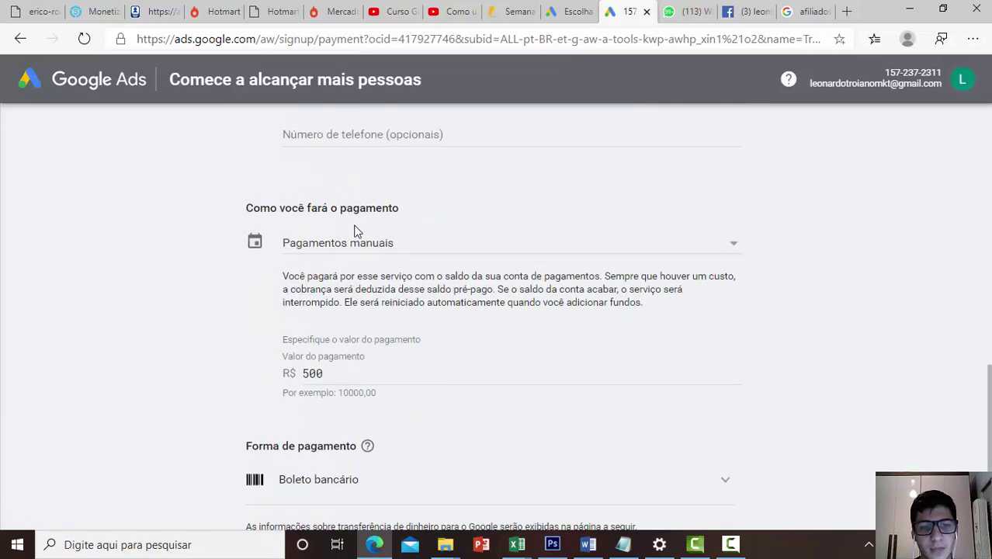
left_click(336, 245)
scroll(356, 228, "down", 3)
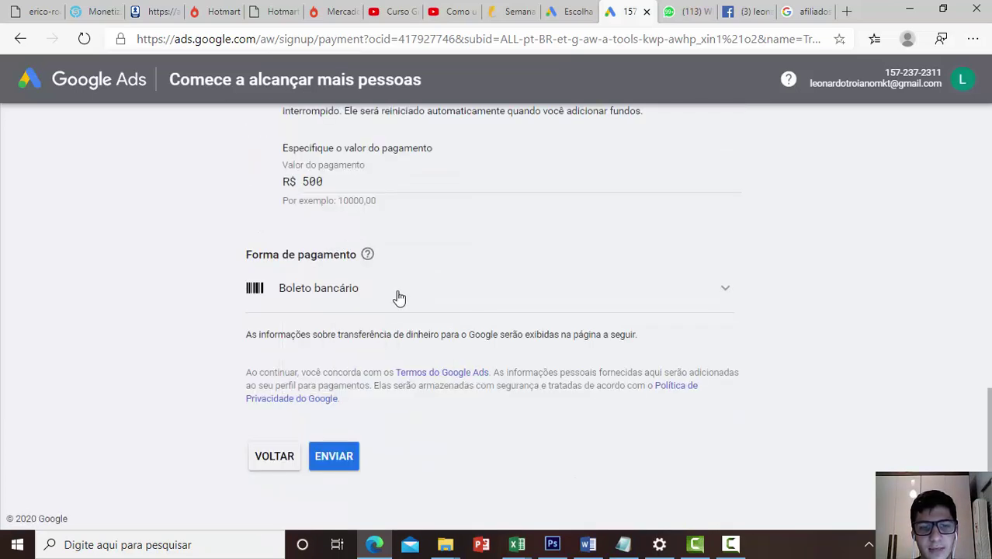
left_click(725, 294)
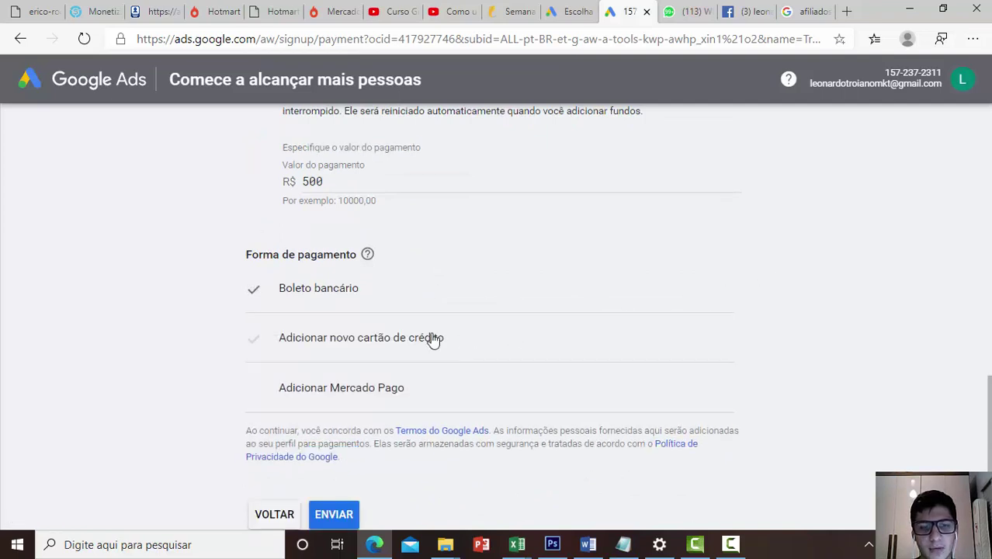
left_click(341, 291)
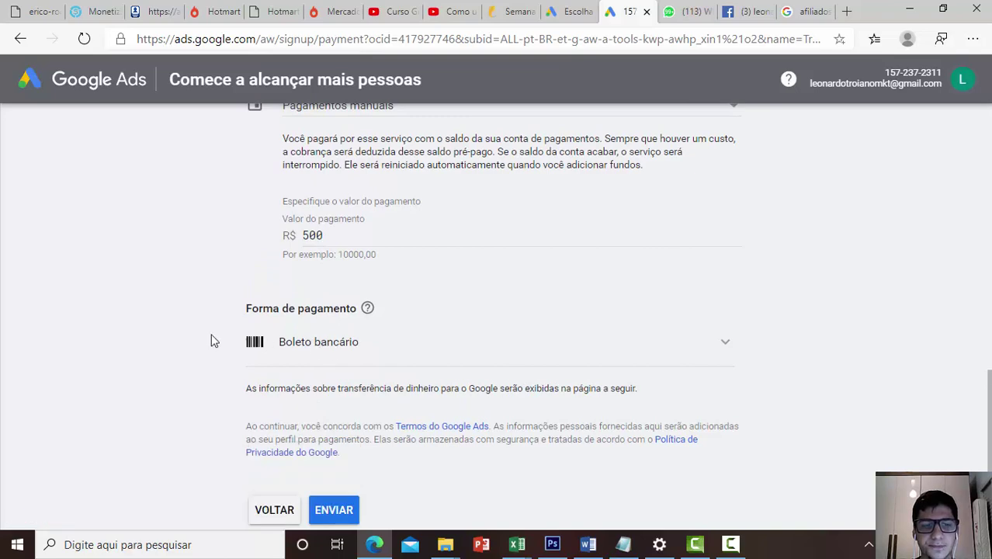
Keep Pagamentos manuais with the R$ 500 amount and submit the payment setup
scroll(442, 378, "up", 2)
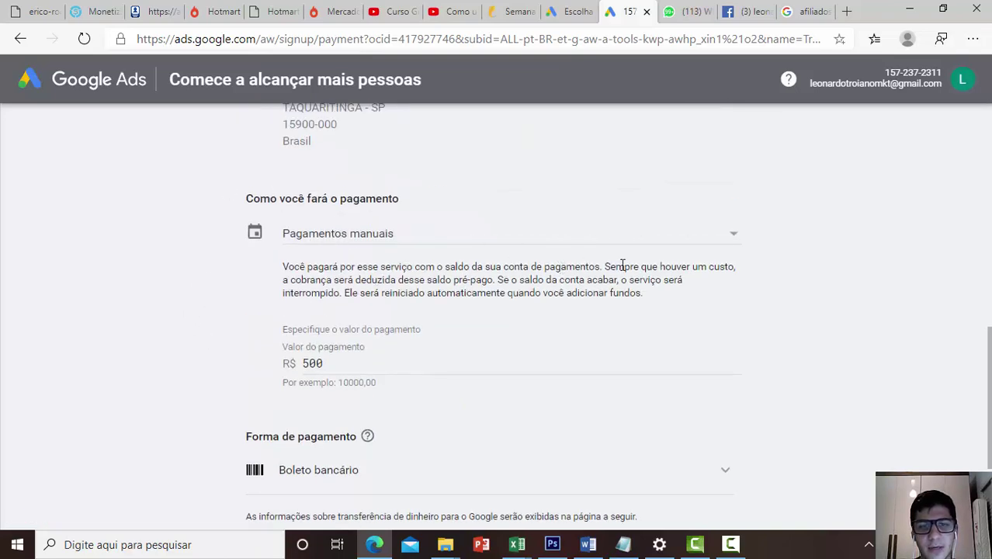
left_click(731, 238)
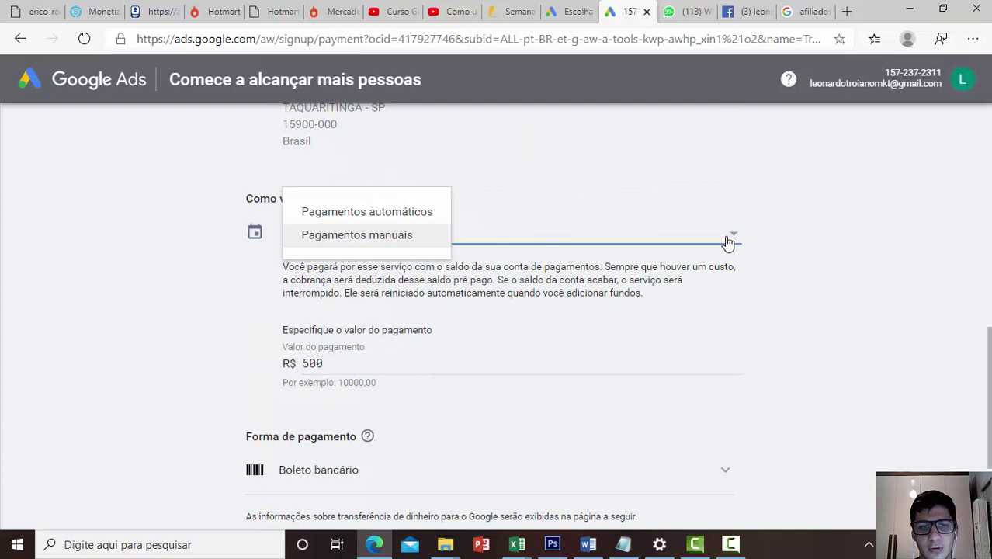
left_click(385, 237)
double_click(352, 362)
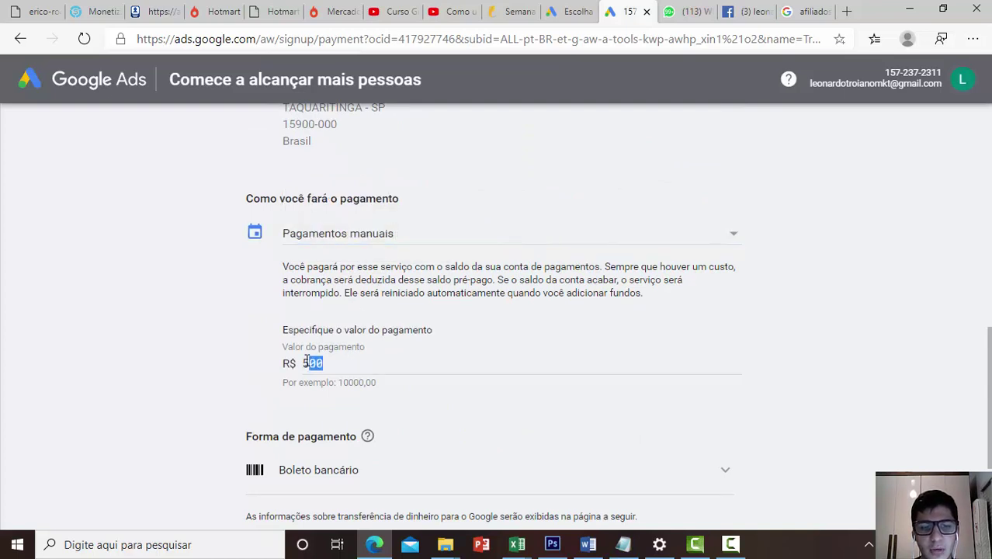
left_click_drag(349, 363, 272, 367)
left_click(272, 367)
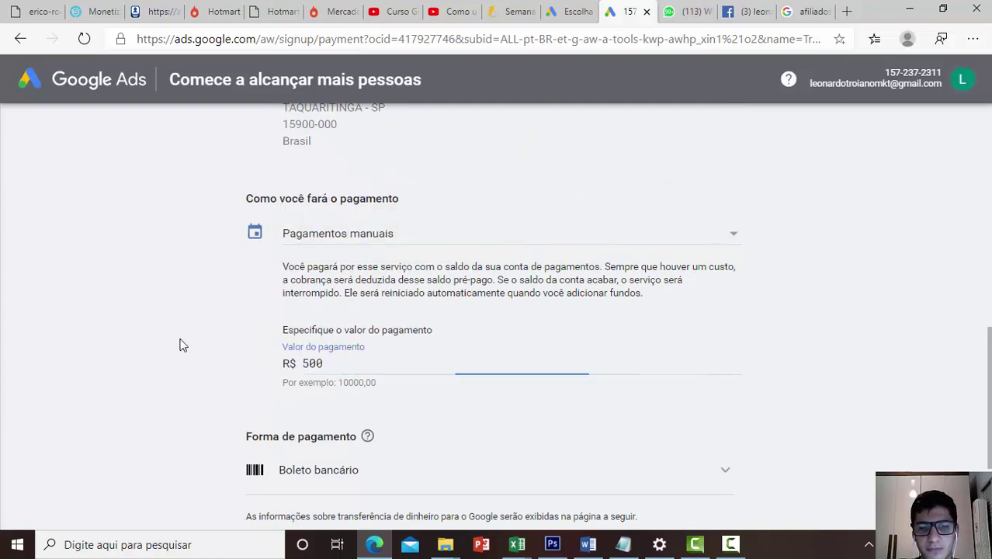
scroll(372, 334, "down", 3)
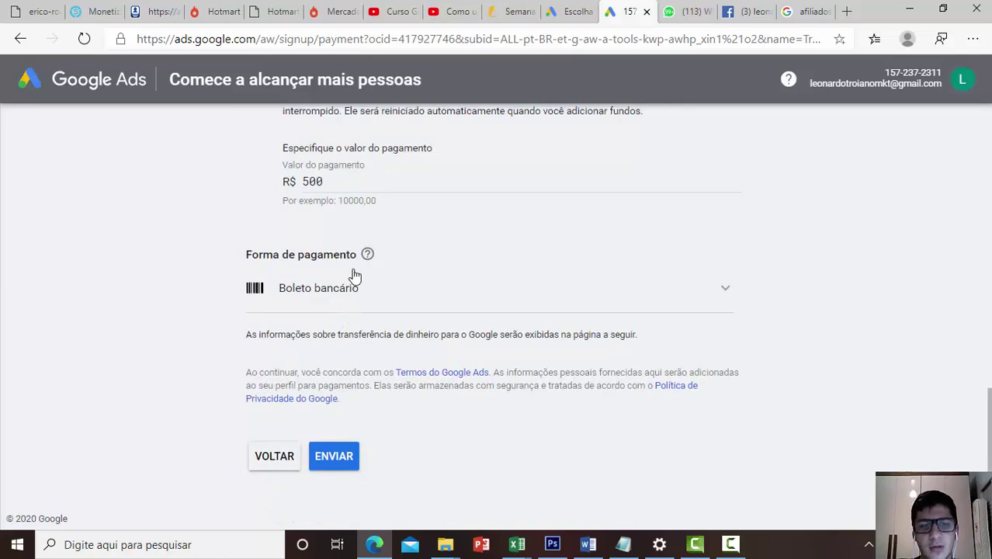
left_click(331, 457)
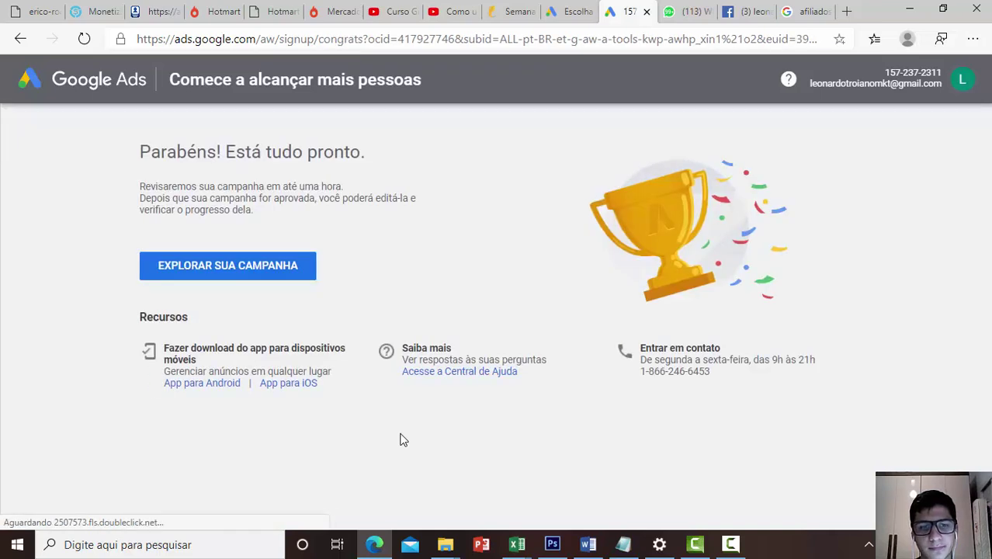
Read the 'Parabéns! Está tudo pronto' confirmation, then select the current URL in the address bar
left_click_drag(117, 144, 463, 289)
left_click(443, 286)
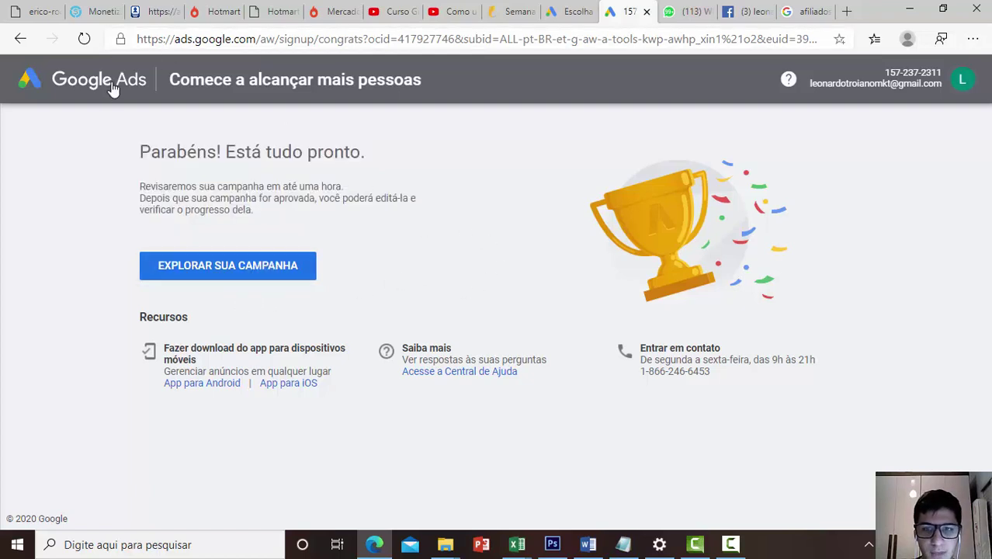
left_click(205, 44)
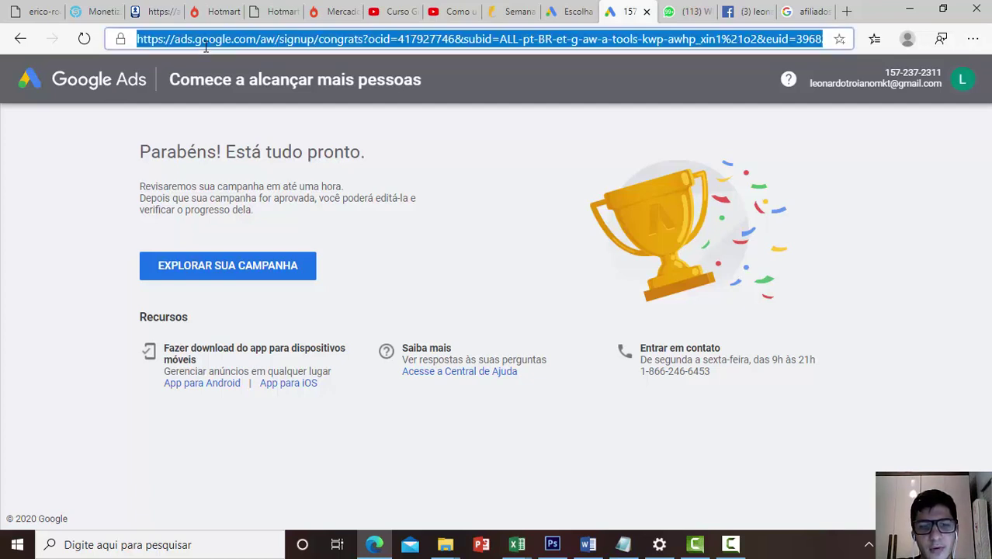
Search Google for 'planejador de palavras chave' and open the ads.google.com Keyword Planner result
type("go")
key("Return")
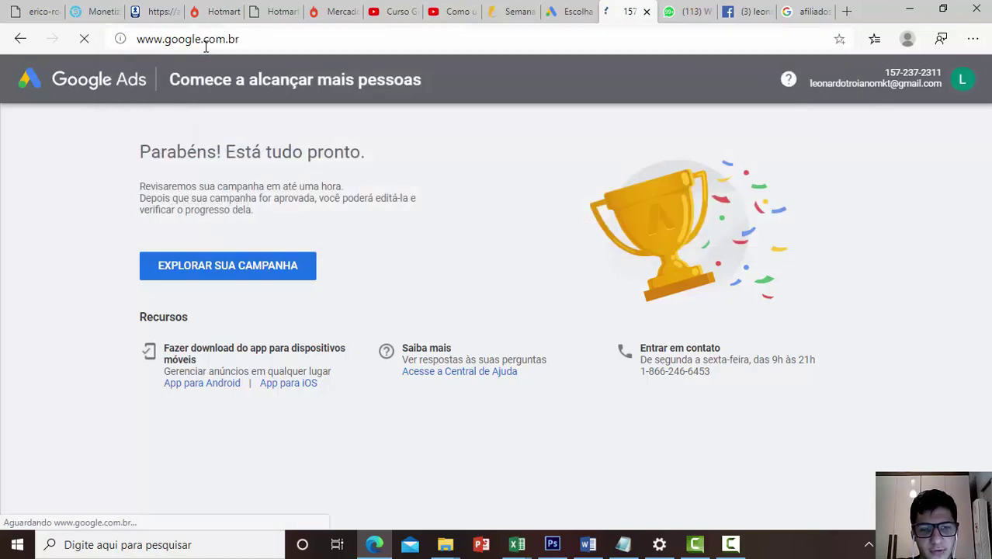
type("planej")
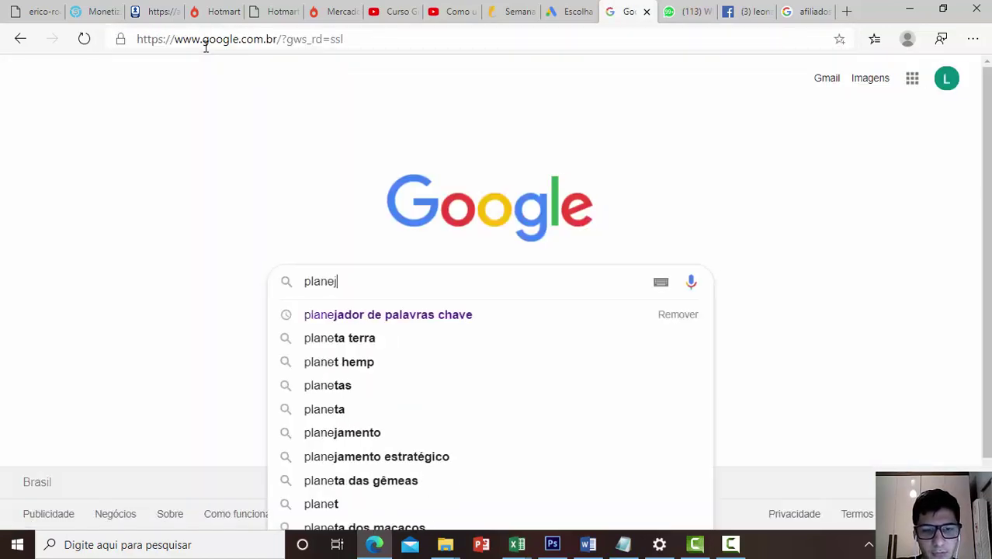
key("Down")
key("Return")
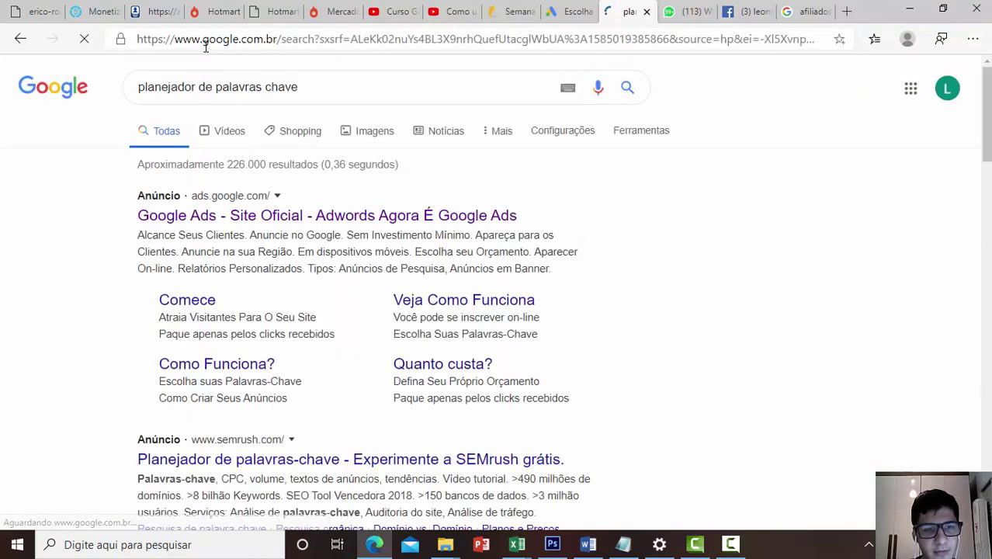
scroll(332, 410, "down", 5)
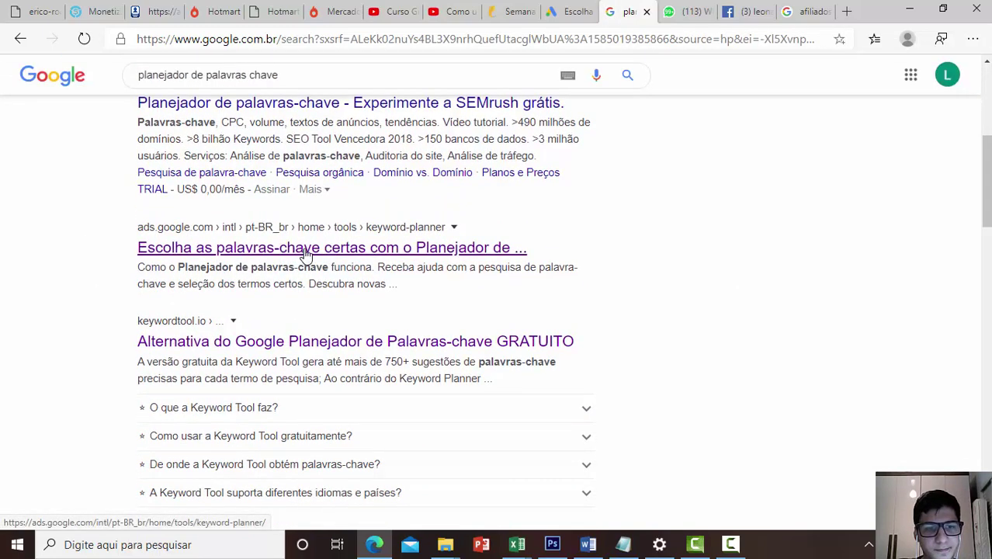
scroll(303, 250, "down", 2)
scroll(303, 287, "up", 2)
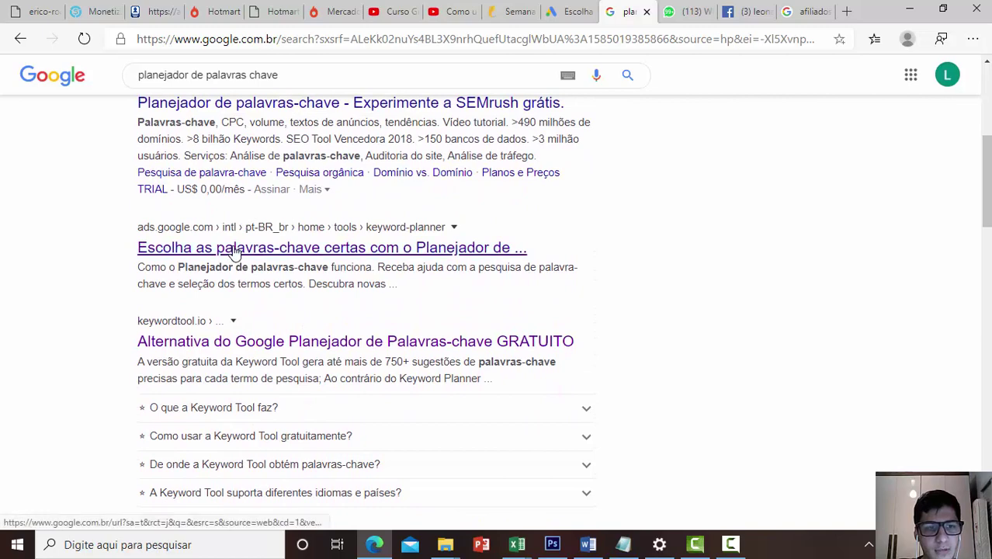
left_click(233, 251)
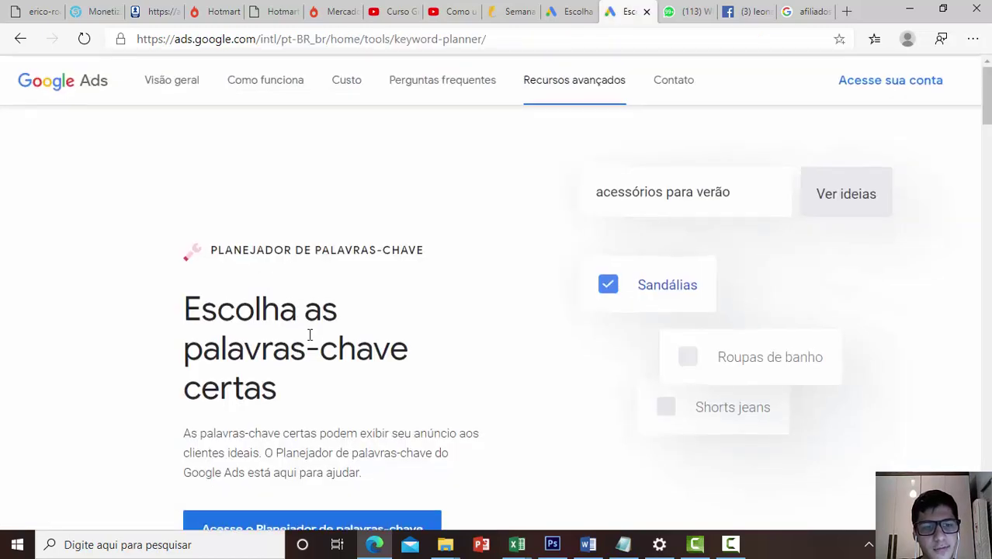
Launch the Keyword Planner and go through the welcome slides to PRIMEIROS PASSOS
scroll(317, 436, "down", 1)
left_click(317, 439)
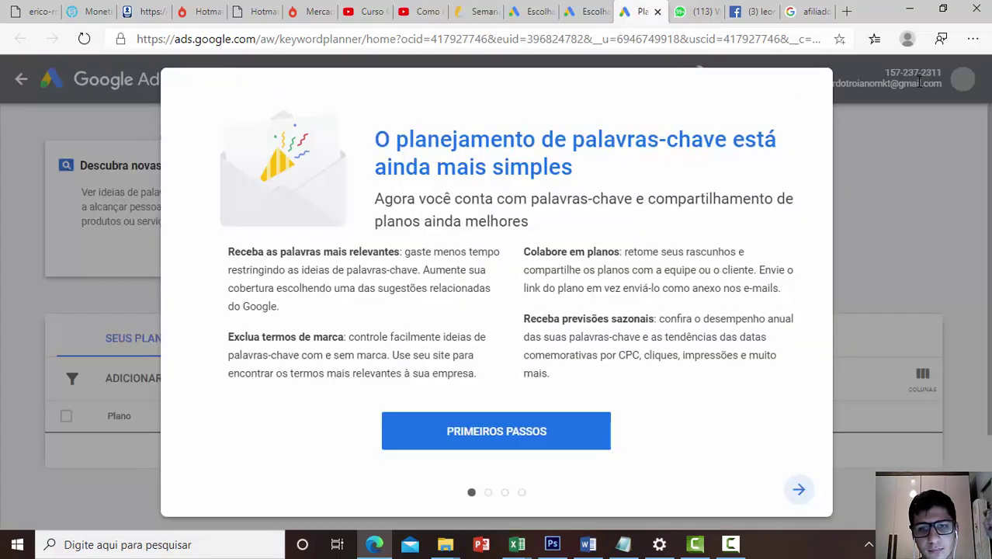
left_click(810, 502)
left_click(810, 502)
left_click(810, 502)
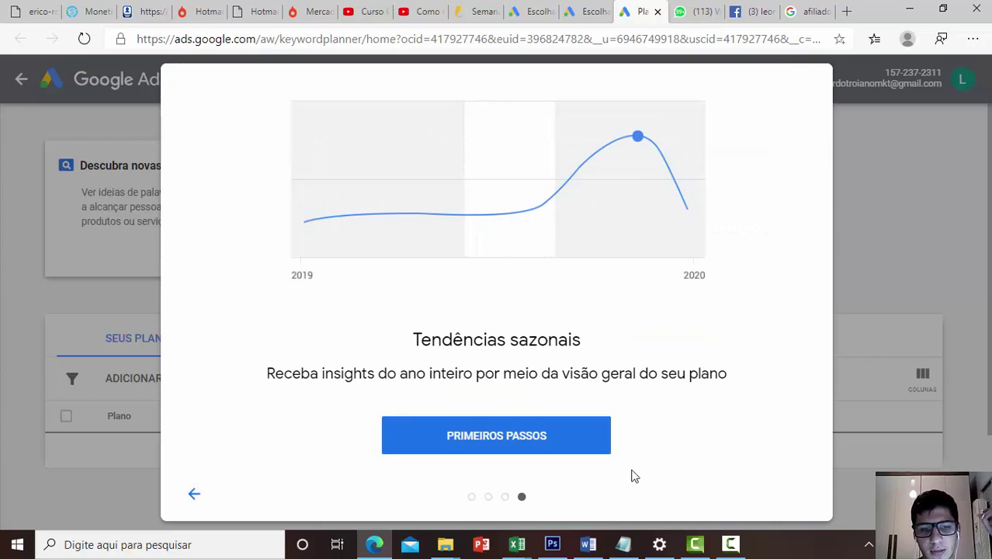
left_click_drag(509, 345, 677, 344)
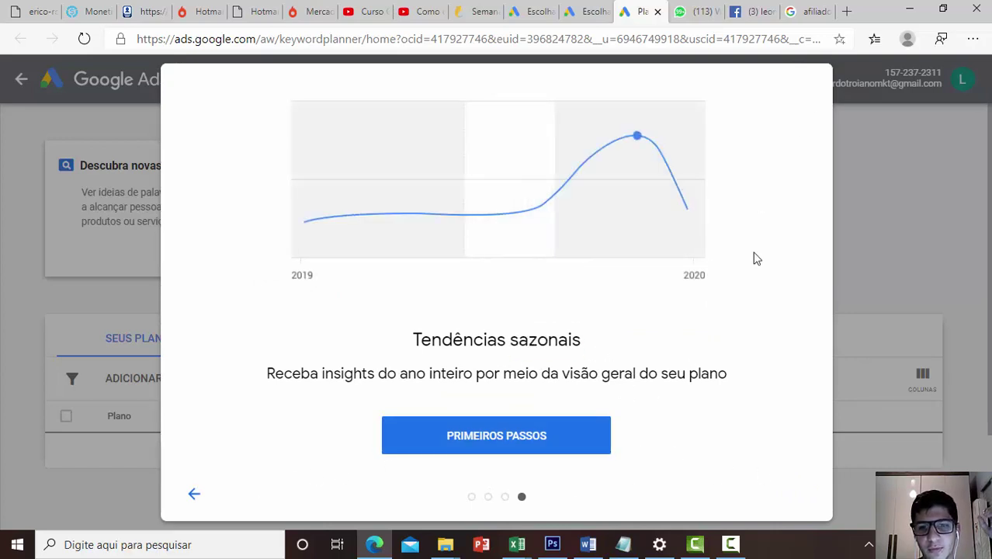
left_click(472, 436)
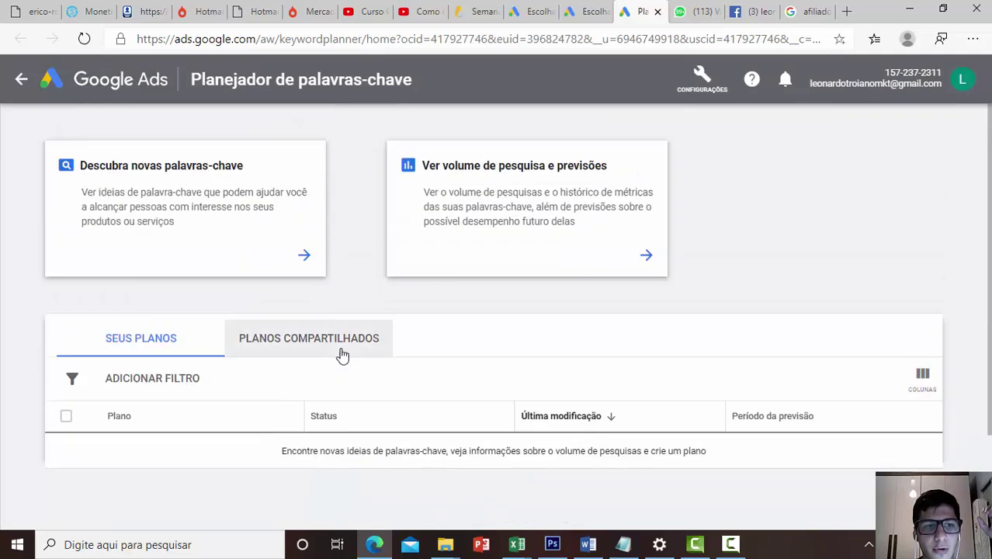
Choose 'Descubra novas palavras-chave' to start finding new keyword ideas
left_click_drag(40, 120, 314, 166)
left_click(323, 153)
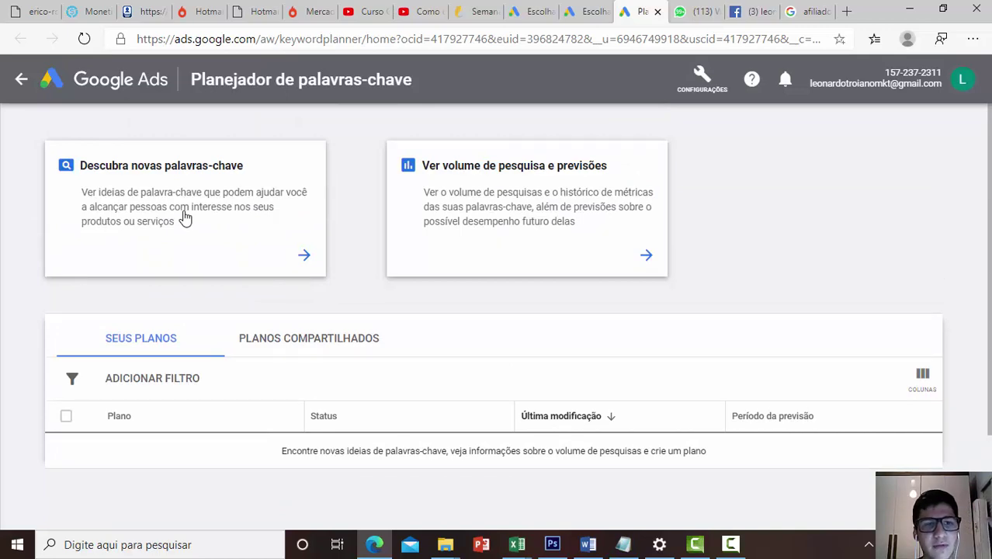
left_click(185, 218)
Enter seed keywords Ovo de páscoa caseiro, ovo de páscoa, ovos caseiros and páscoa, then get results
scroll(244, 284, "down", 1)
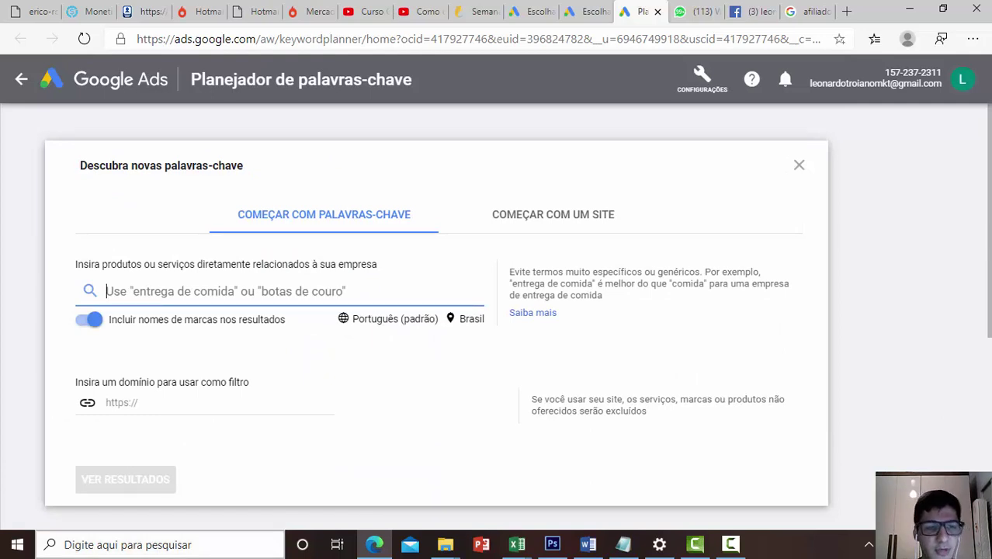
type("Ovo ")
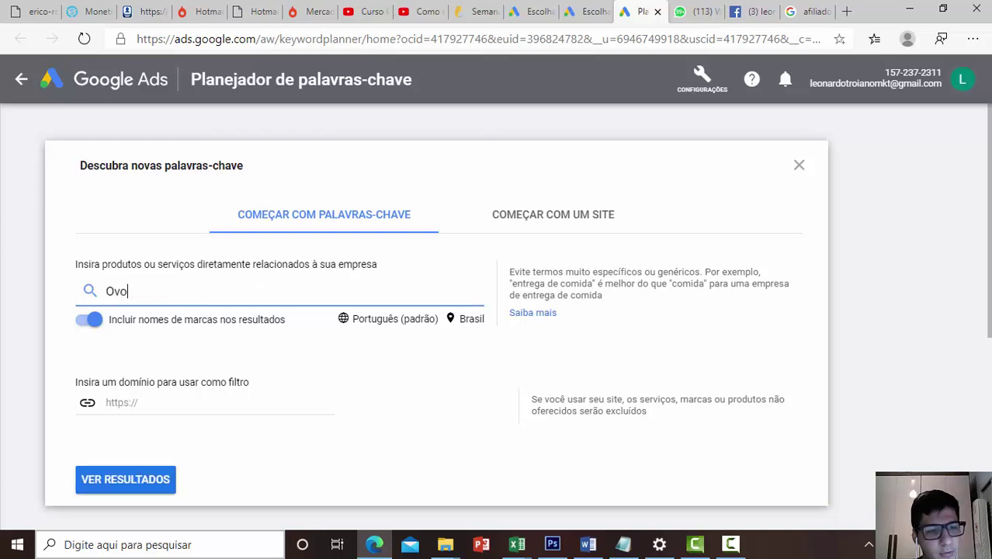
type("de pá")
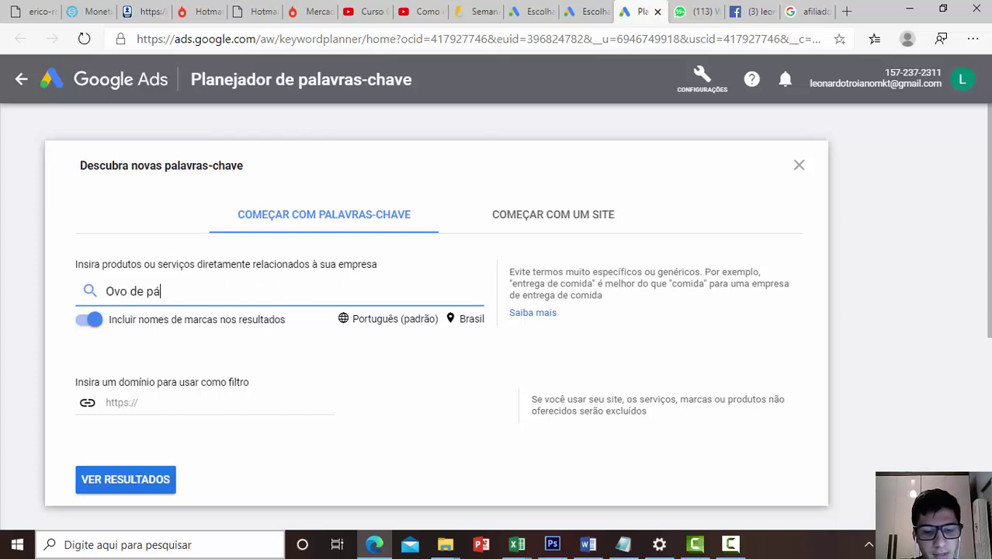
type("scoa ")
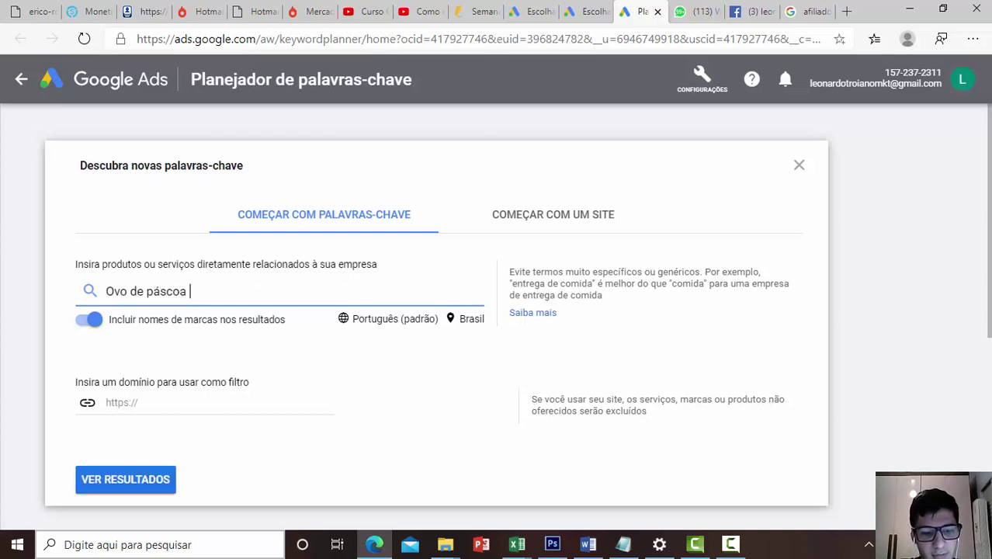
type("caseira")
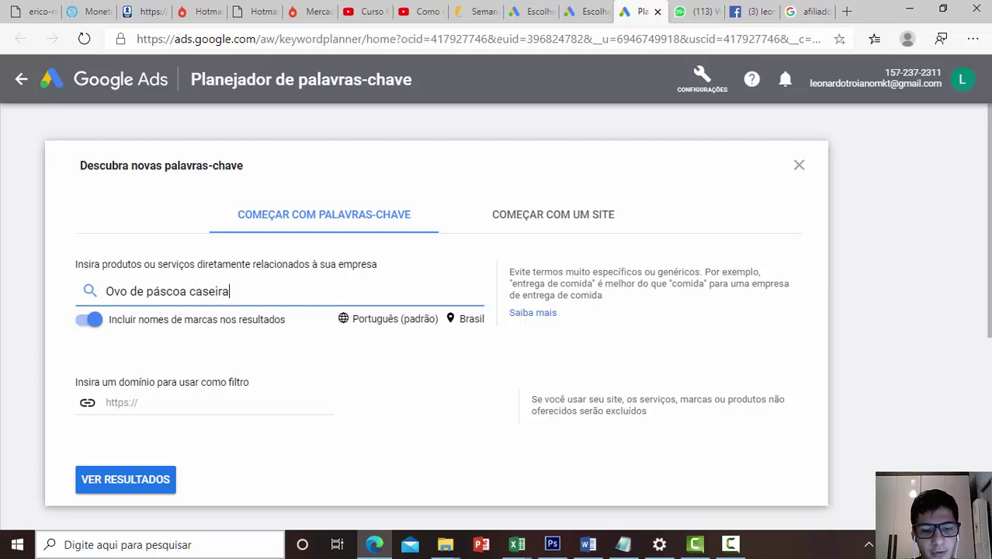
key("Return")
type("o")
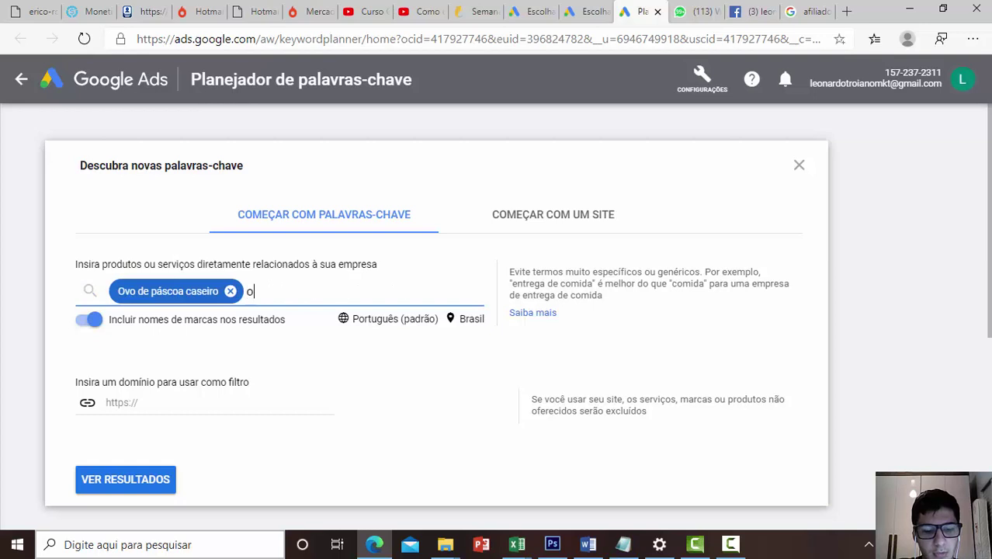
type("vo de páscoa")
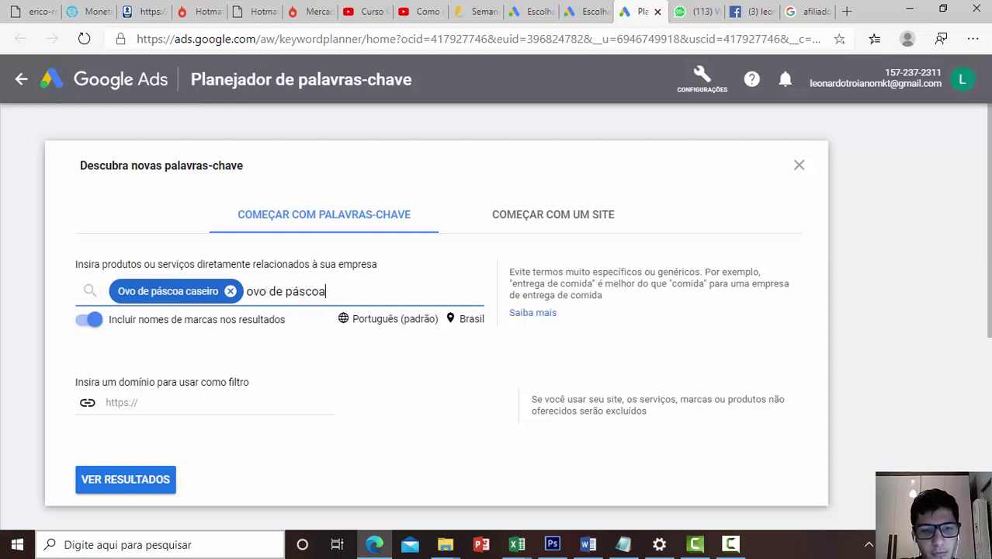
key("Return")
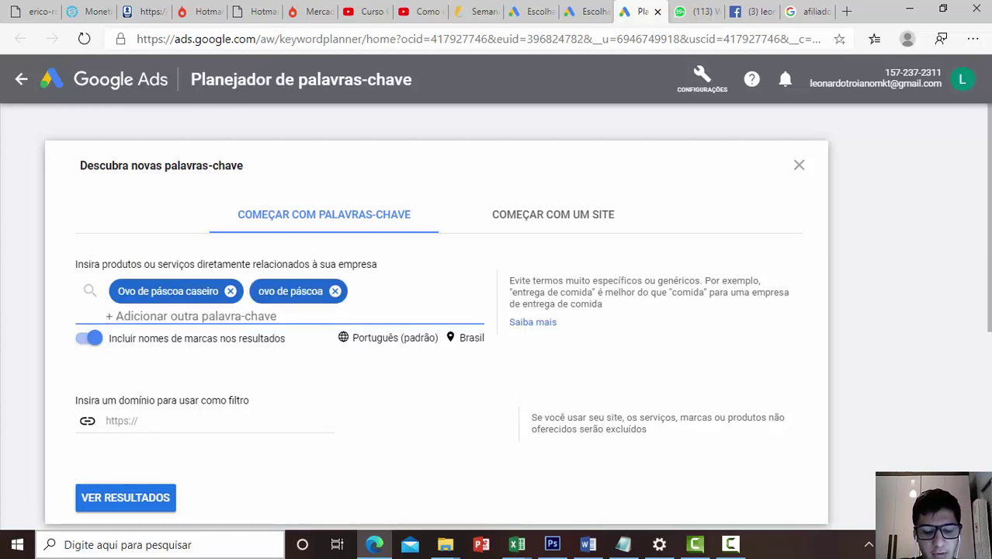
type("ovos ca")
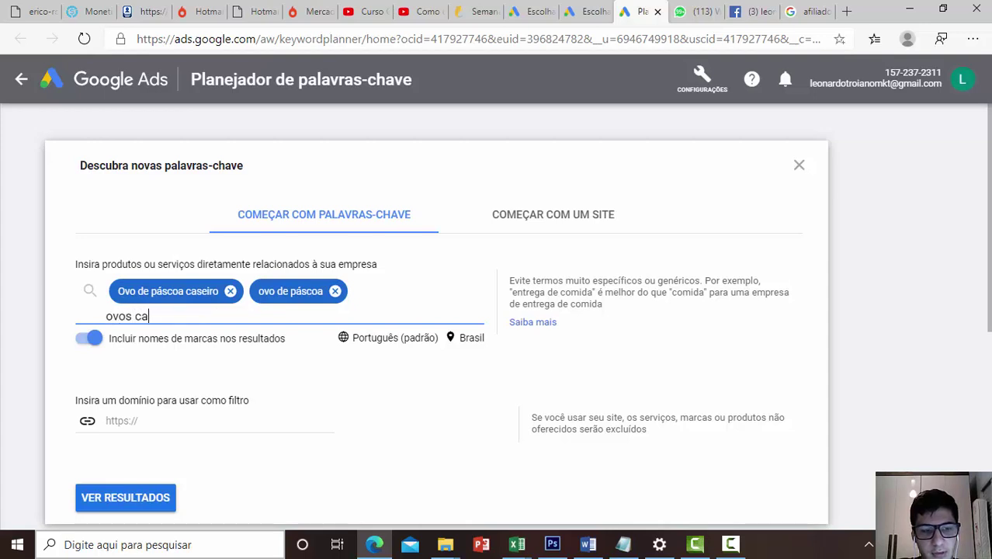
type("seiros")
key("Return")
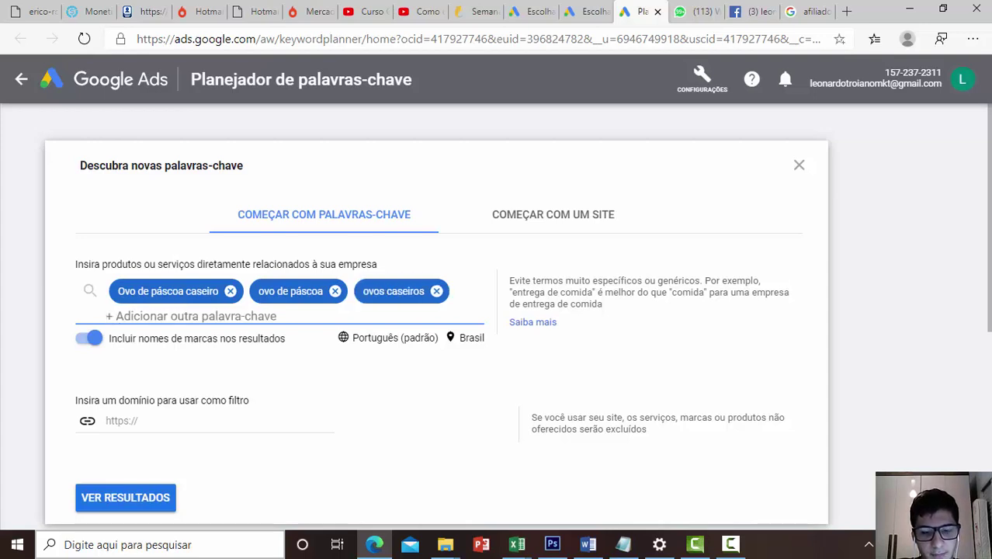
type("páscoa")
key("Return")
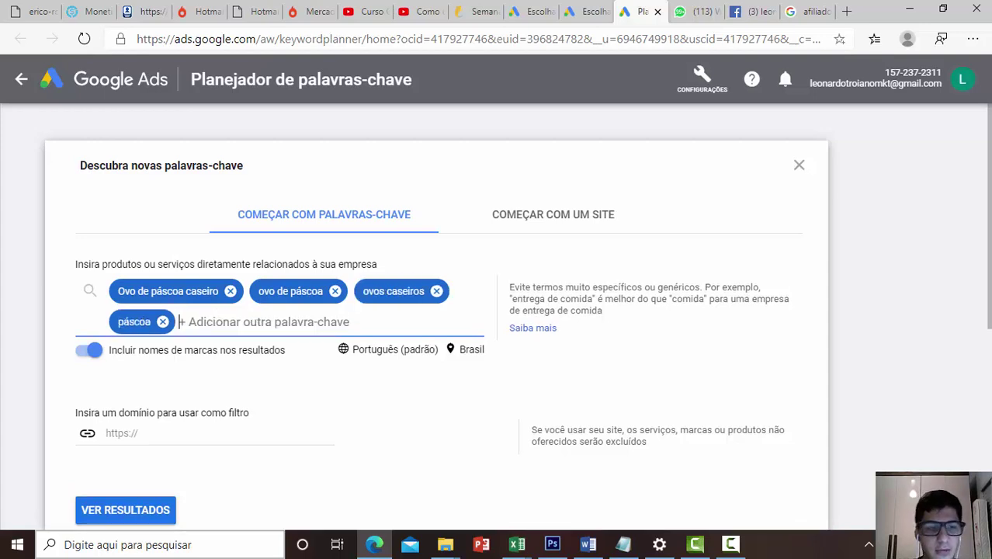
left_click(159, 512)
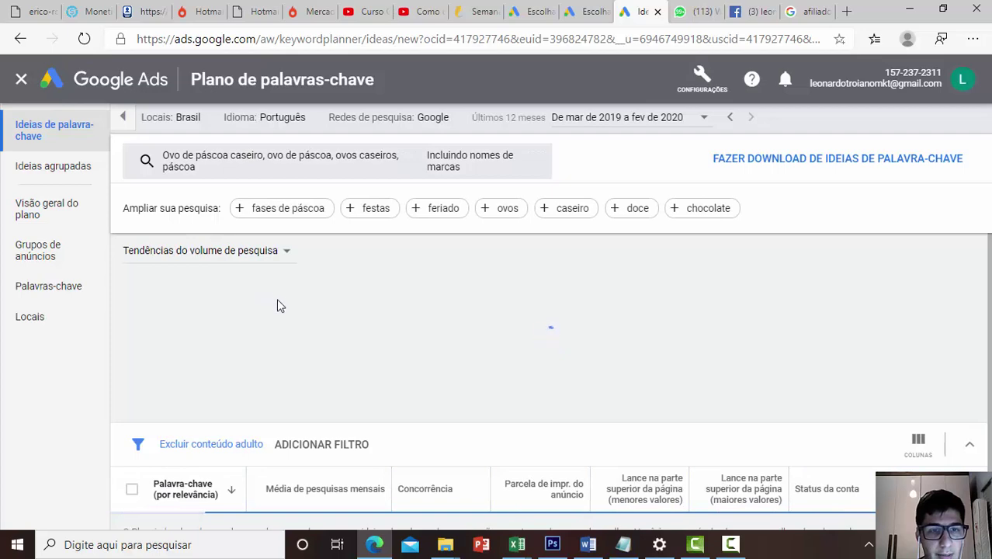
Sort the keyword ideas by Média de pesquisas mensais
scroll(504, 311, "down", 6)
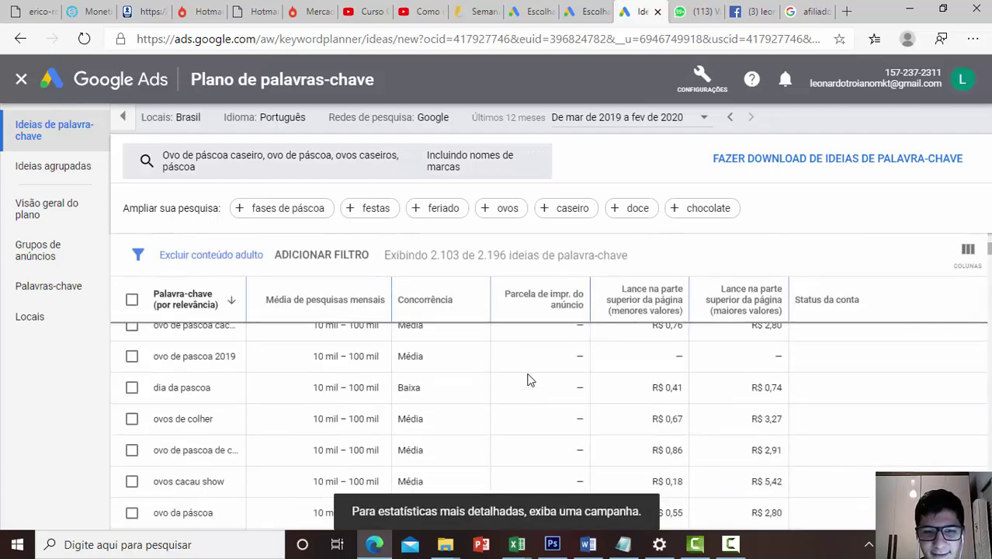
scroll(527, 380, "up", 5)
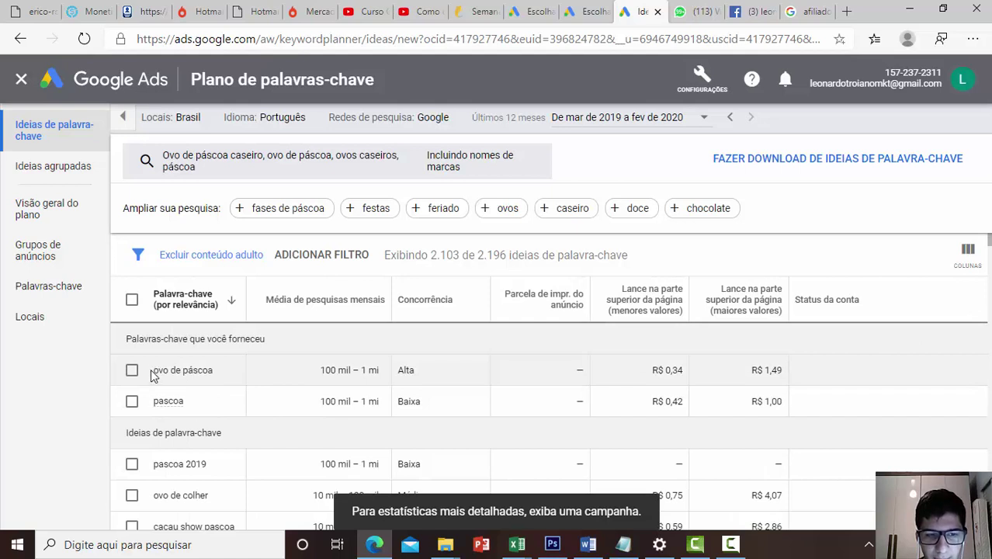
left_click_drag(156, 370, 260, 385)
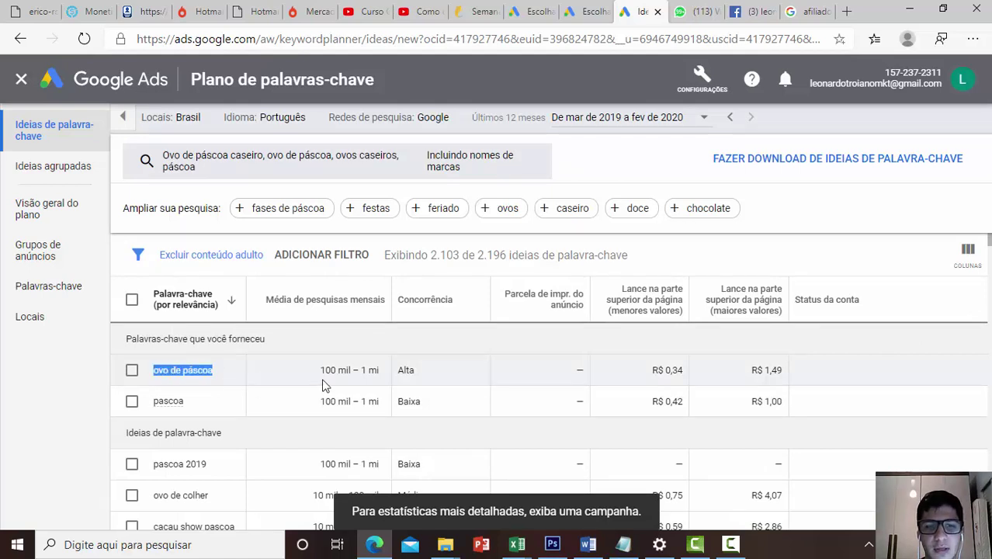
left_click(373, 370)
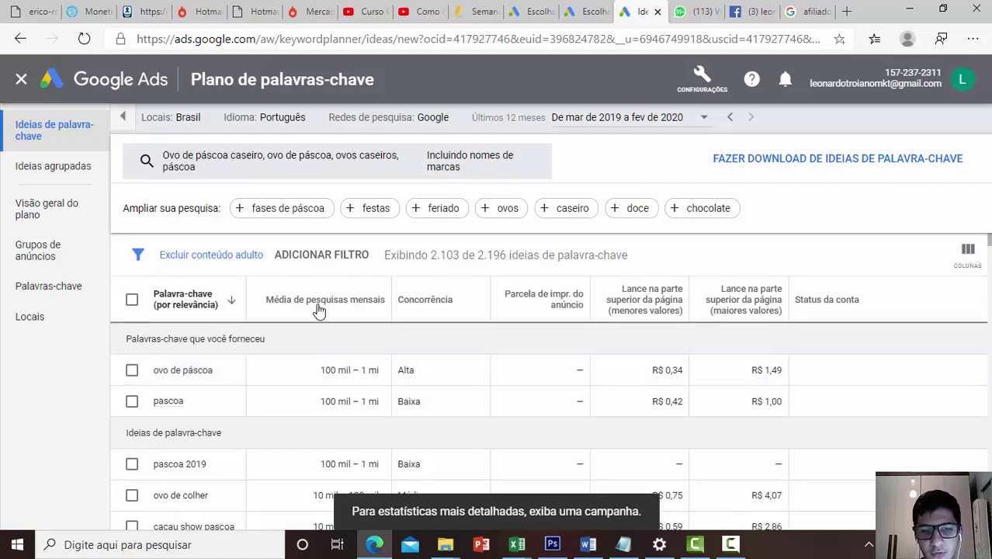
left_click(274, 303)
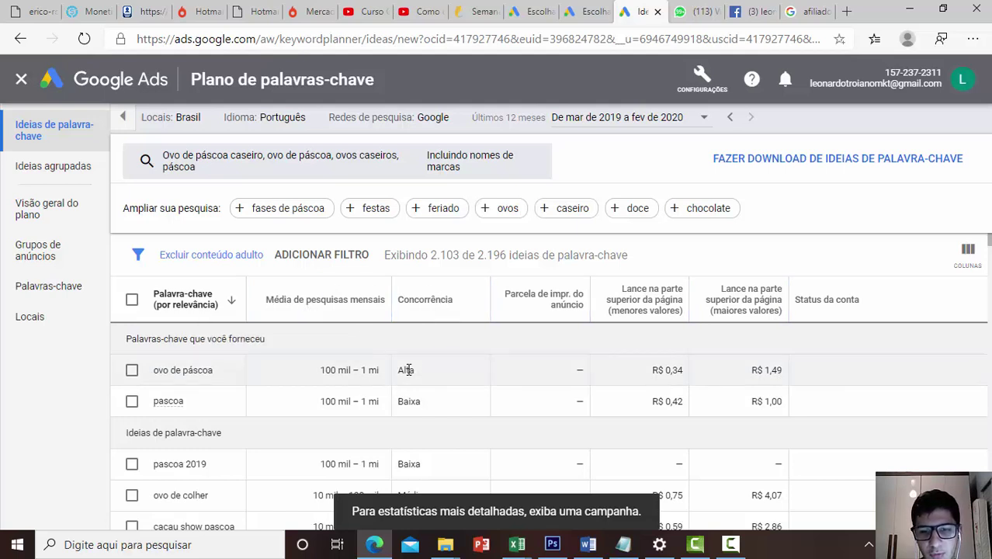
mouse_move(411, 303)
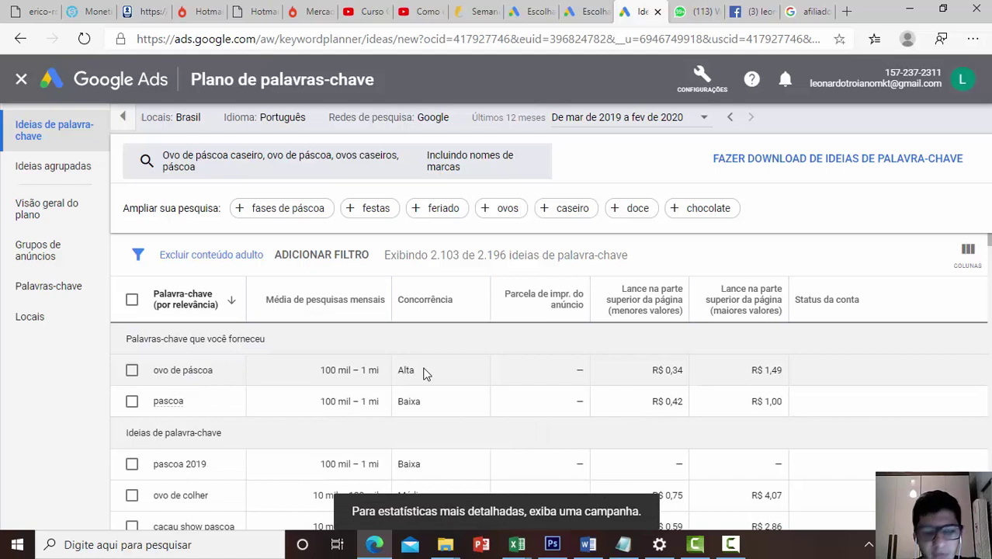
Compare ovo de páscoa's 100 mil – 1 mi searches with pascoa's Baixa competition
scroll(408, 372, "down", 3)
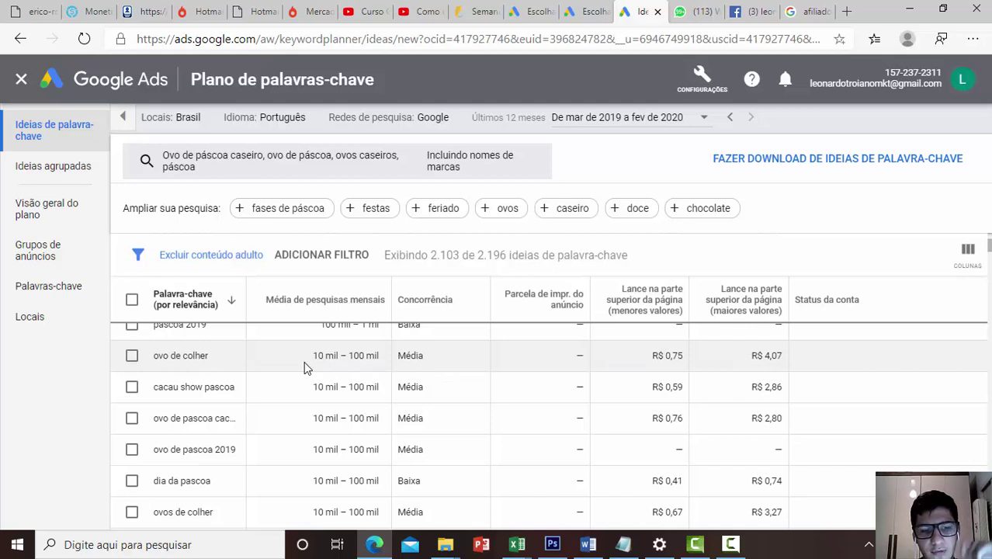
scroll(259, 419, "down", 2)
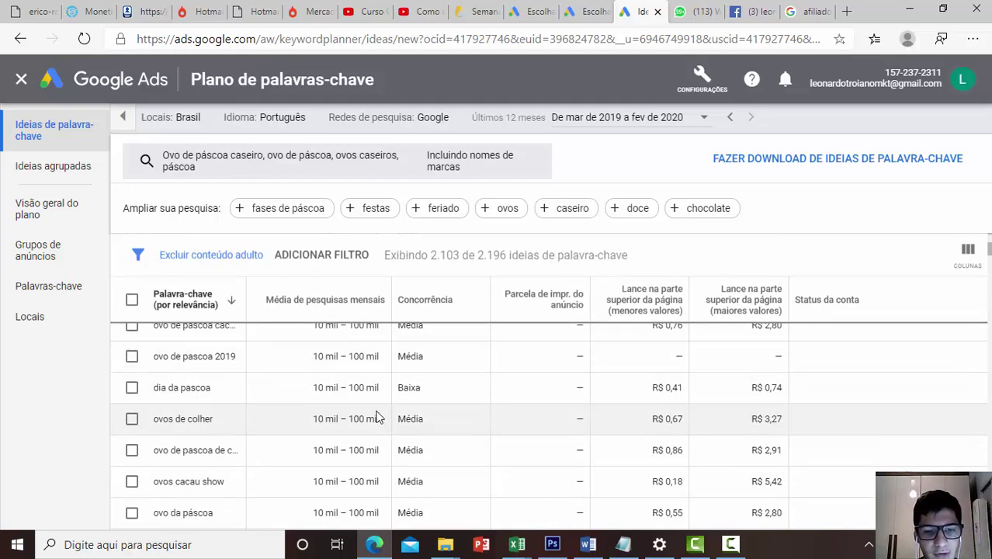
scroll(417, 418, "up", 5)
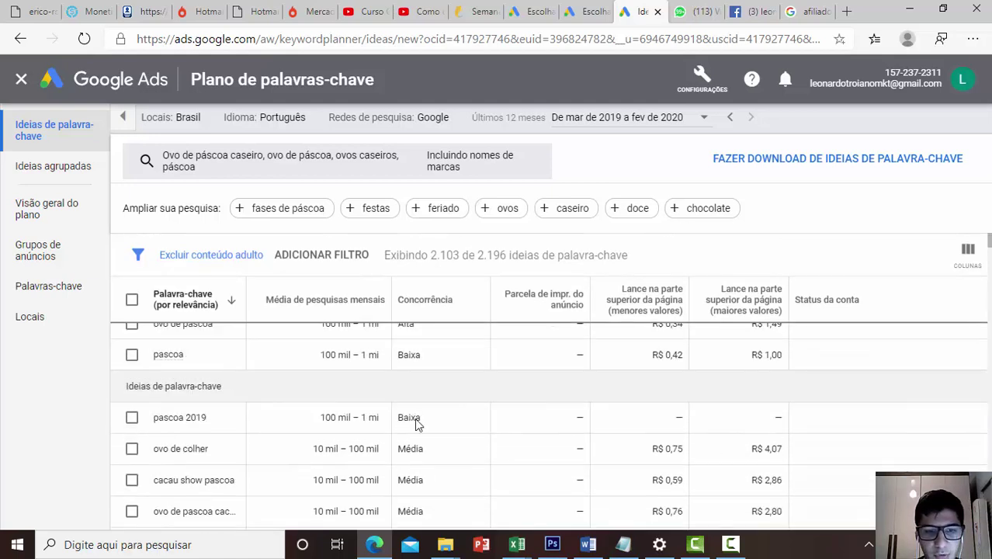
left_click_drag(310, 369, 380, 382)
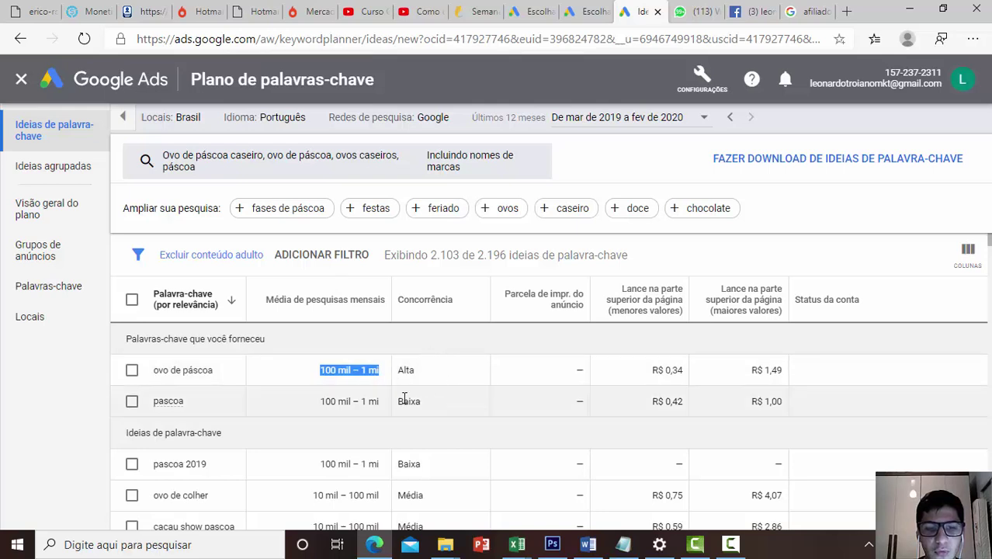
left_click_drag(399, 402, 425, 405)
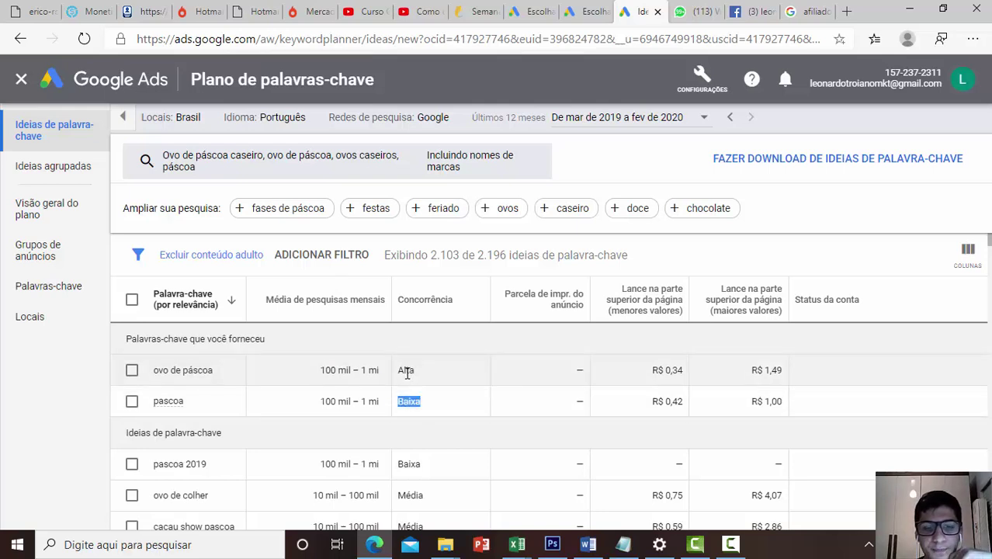
scroll(407, 373, "down", 10)
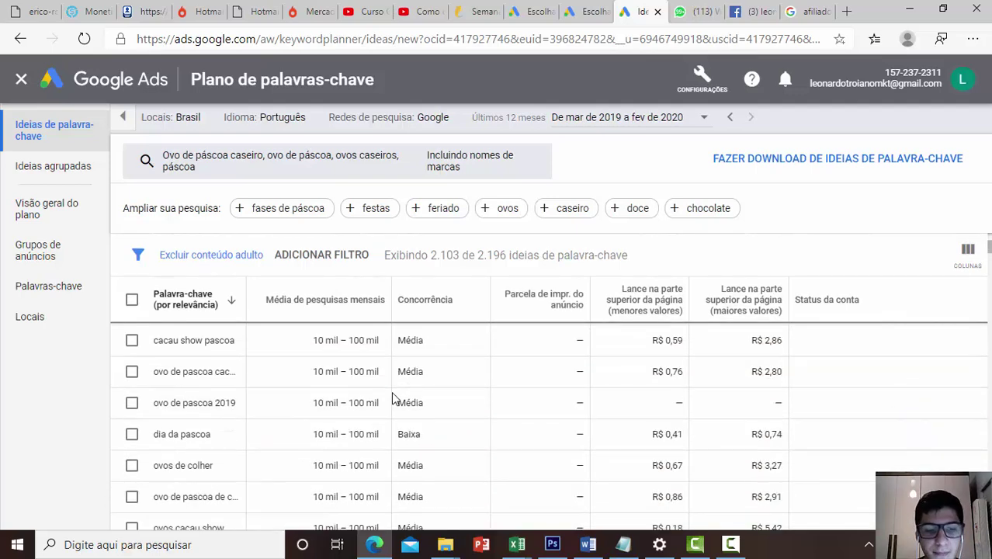
Replace the seed keywords with 'curso de afiliados' and request its keyword ideas
left_click(256, 160)
type("curso")
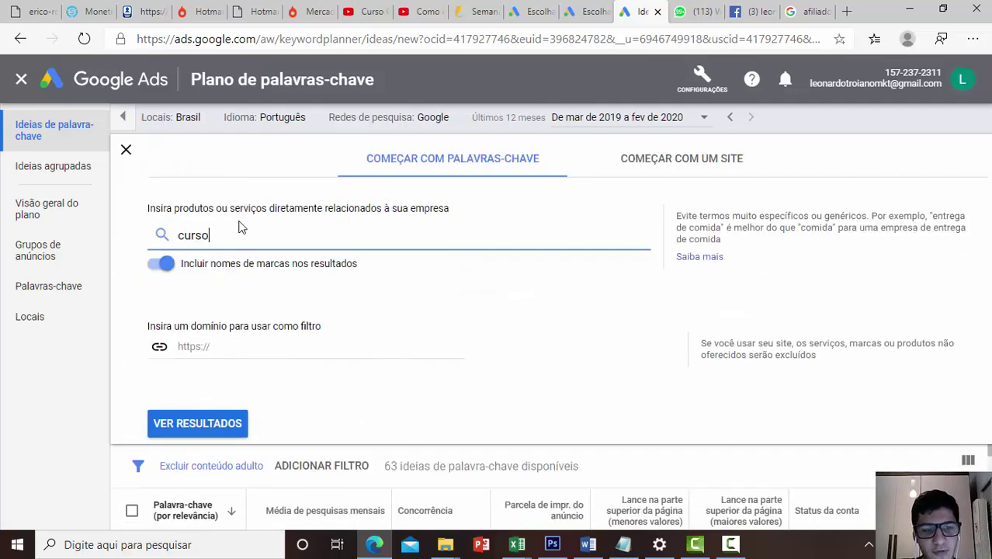
type(" de afiliados")
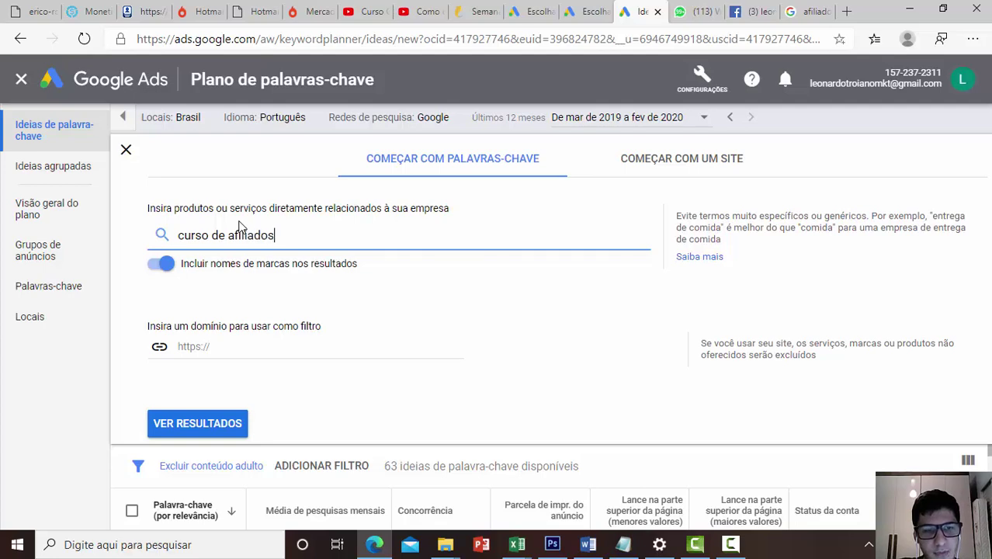
key("Return")
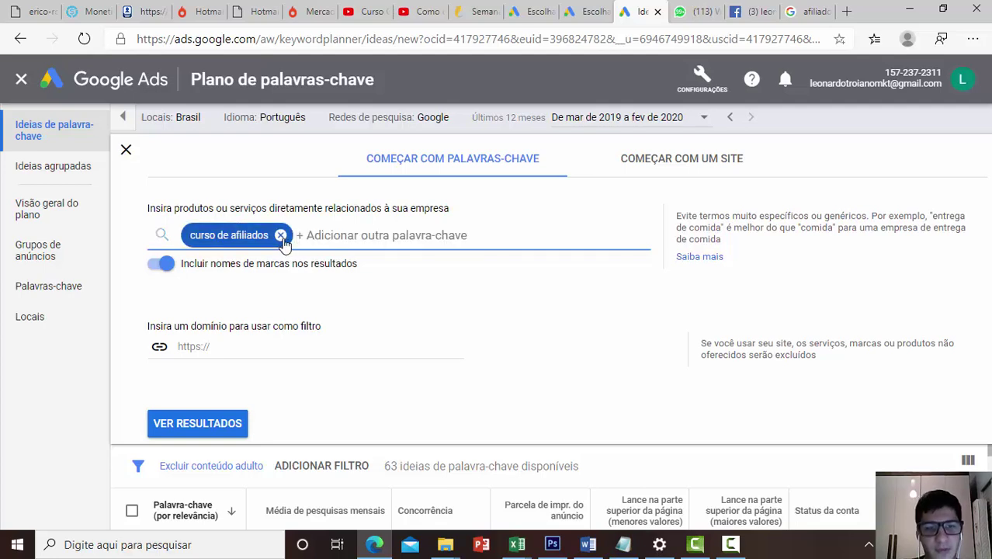
key("Return")
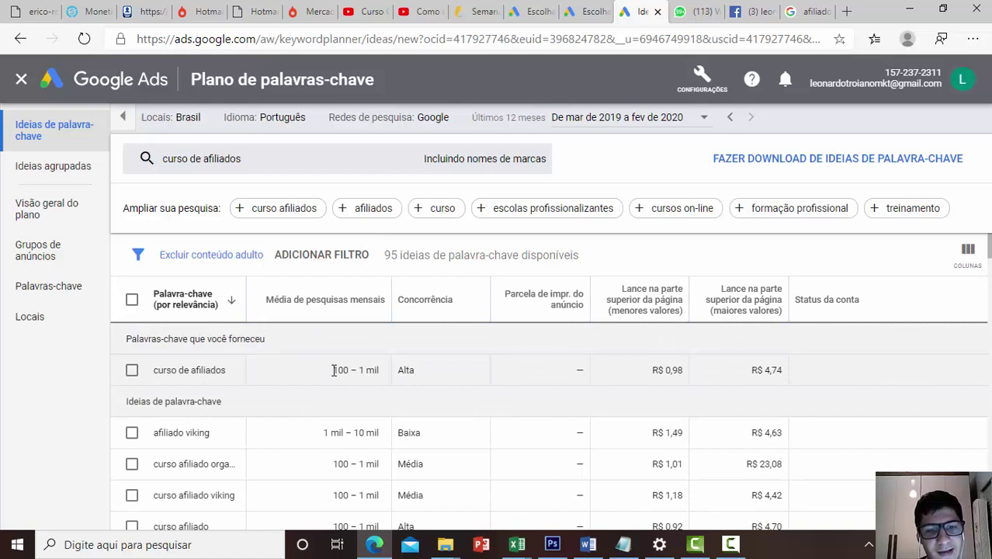
left_click_drag(334, 370, 389, 374)
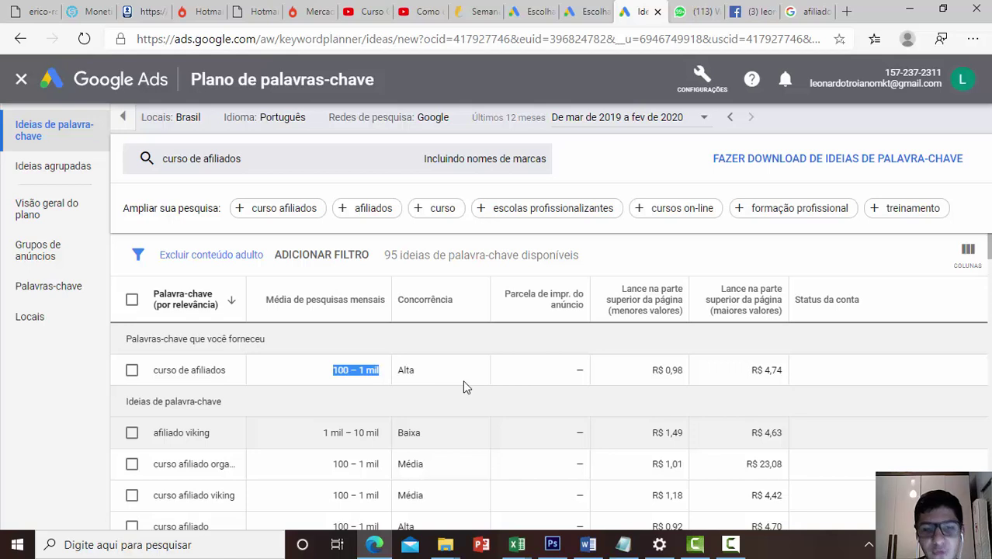
left_click(326, 379)
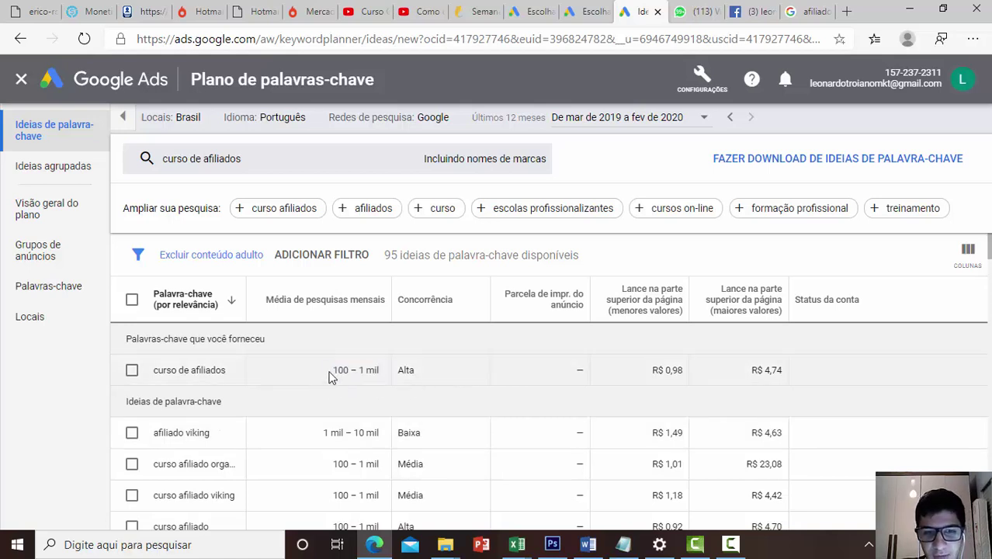
triple_click(344, 371)
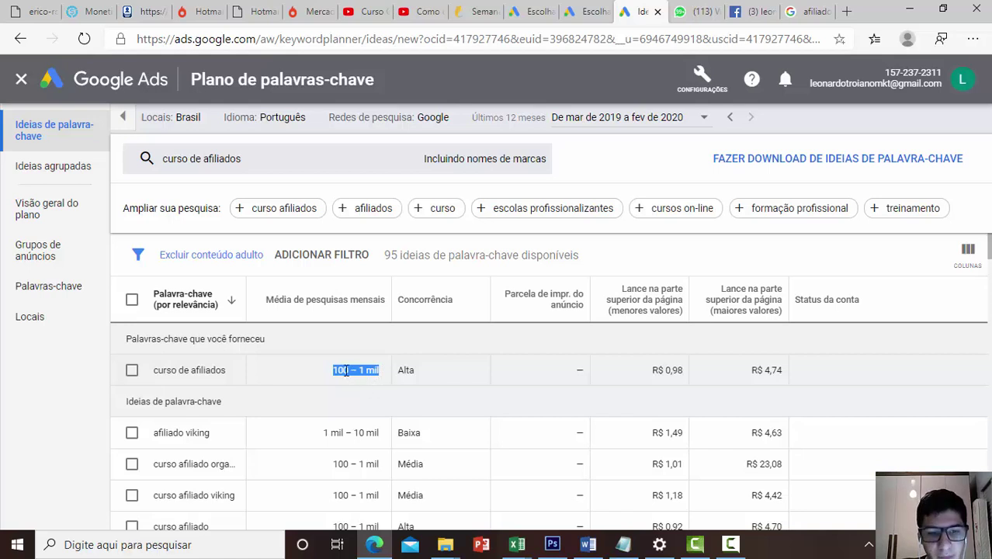
left_click(343, 371)
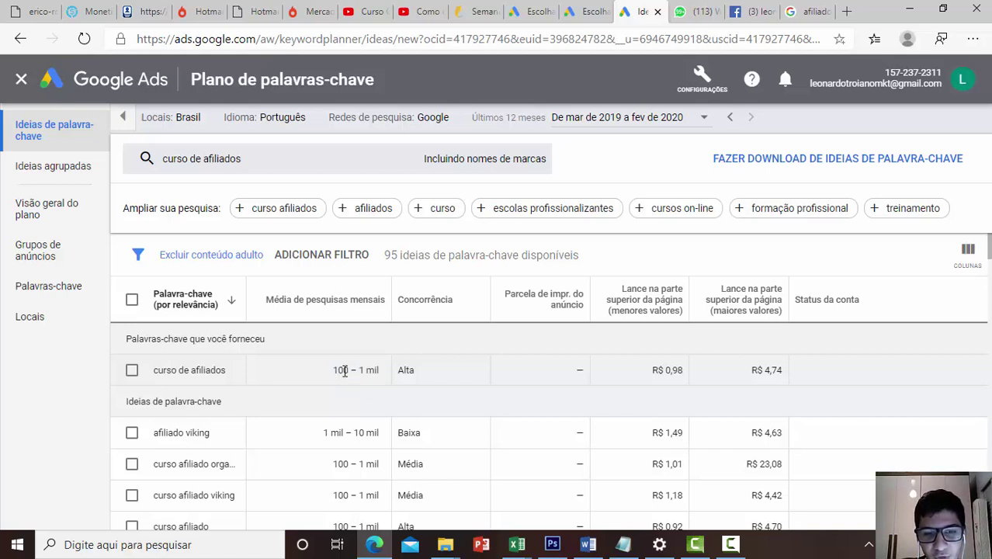
left_click_drag(333, 371, 380, 372)
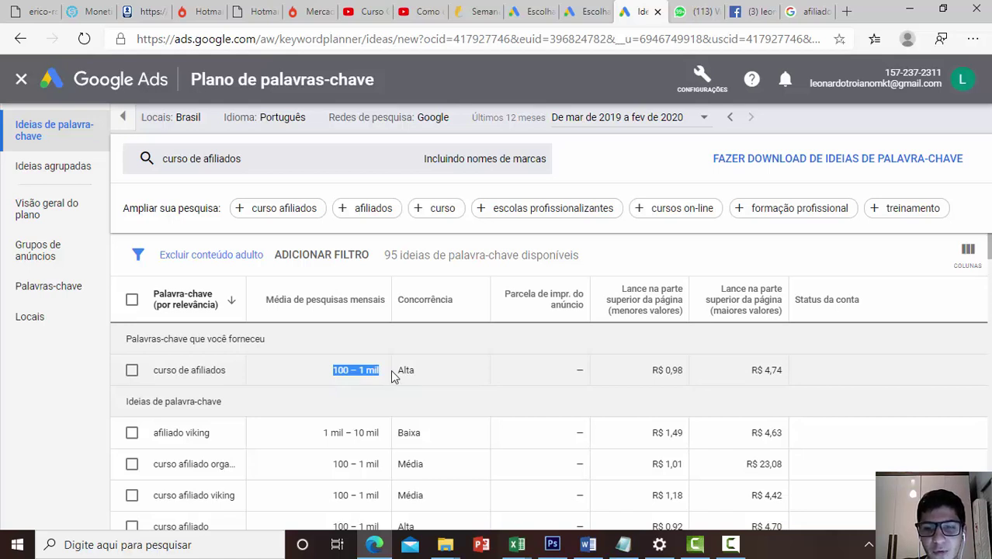
left_click_drag(154, 371, 848, 372)
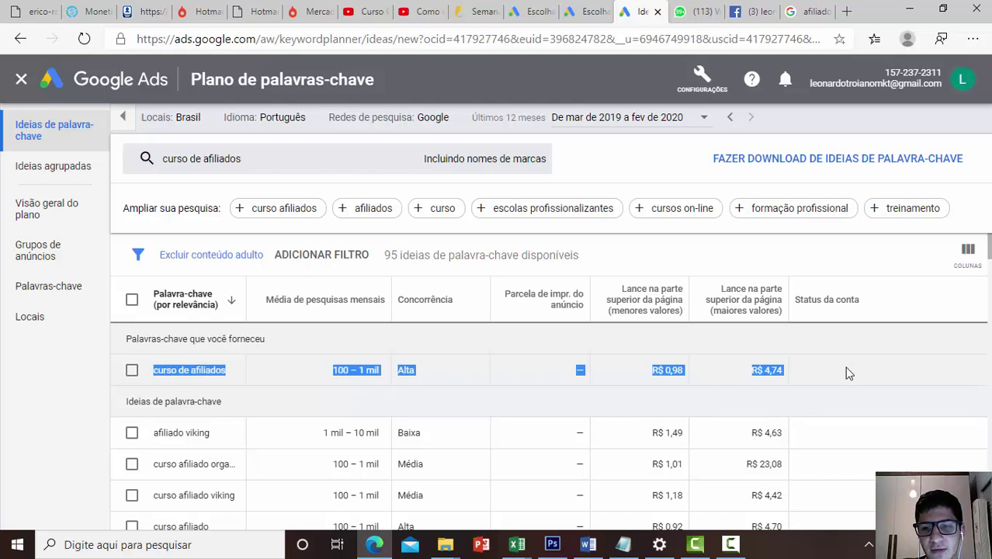
left_click(848, 372)
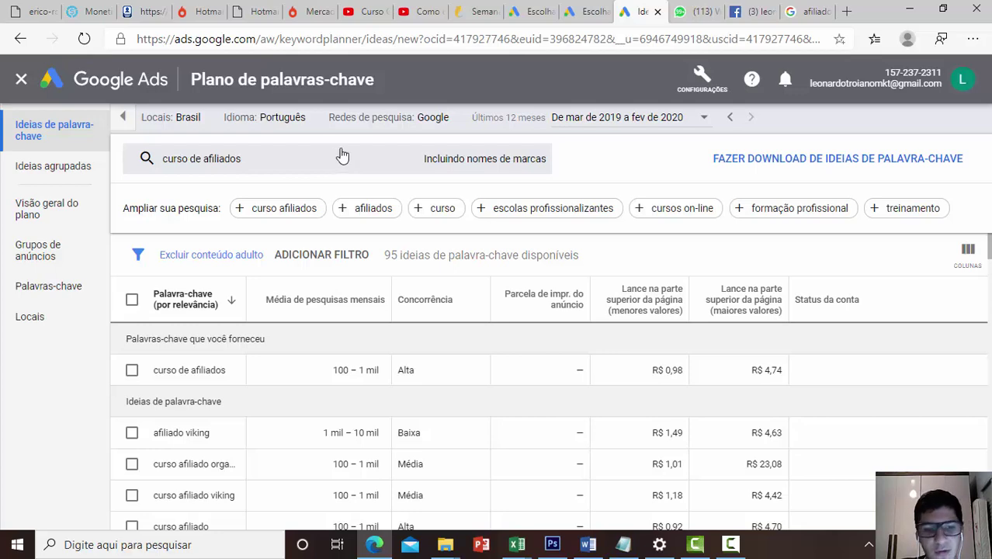
scroll(317, 361, "down", 5)
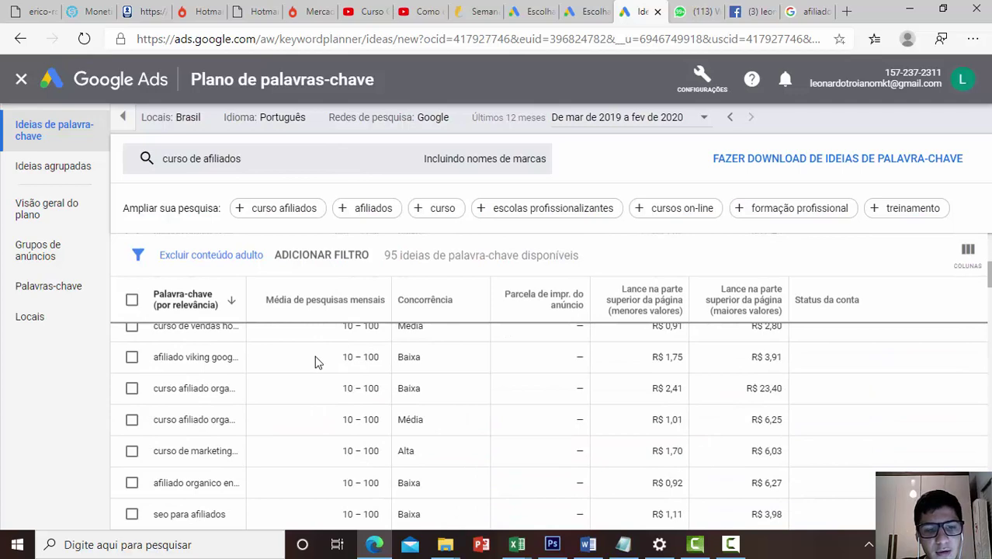
scroll(320, 357, "down", 10)
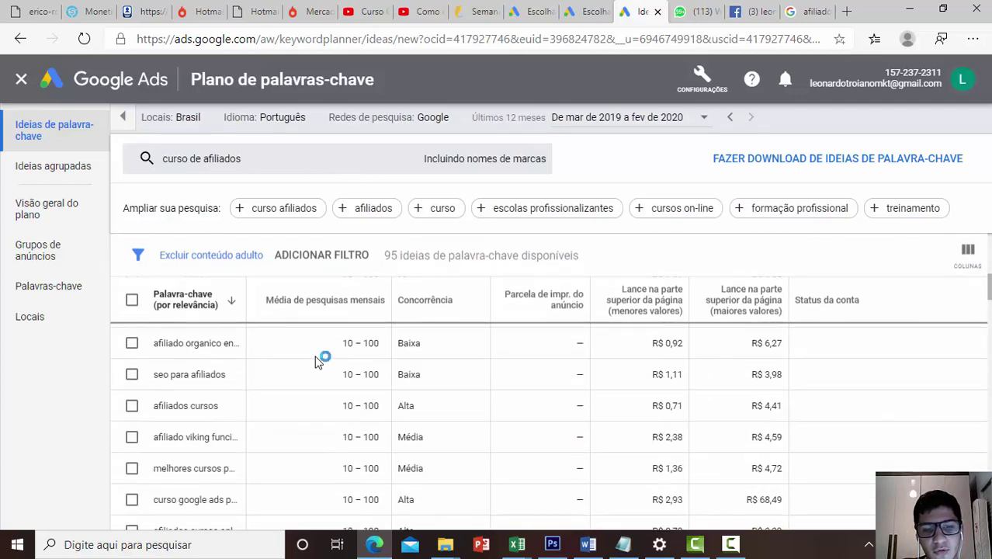
scroll(462, 381, "up", 15)
scroll(463, 382, "up", 5)
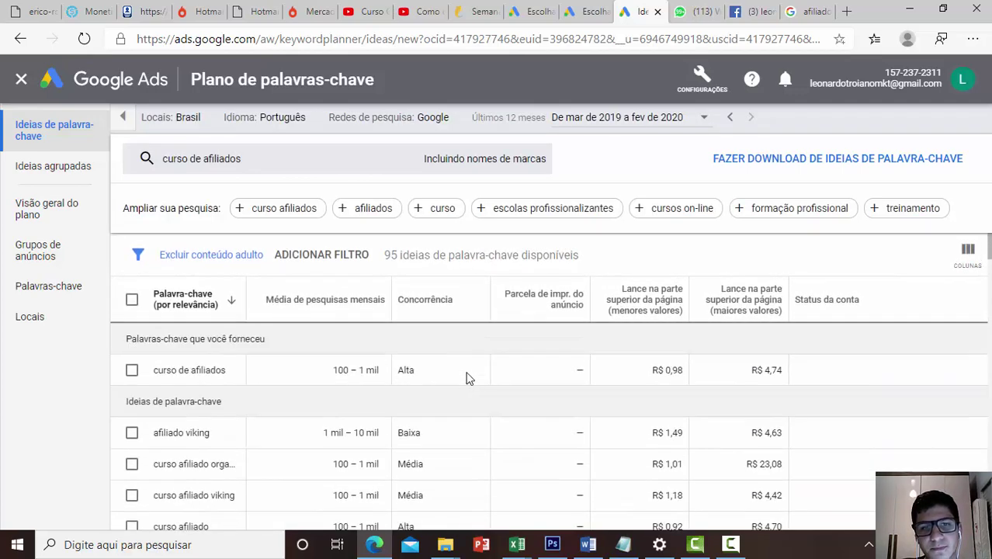